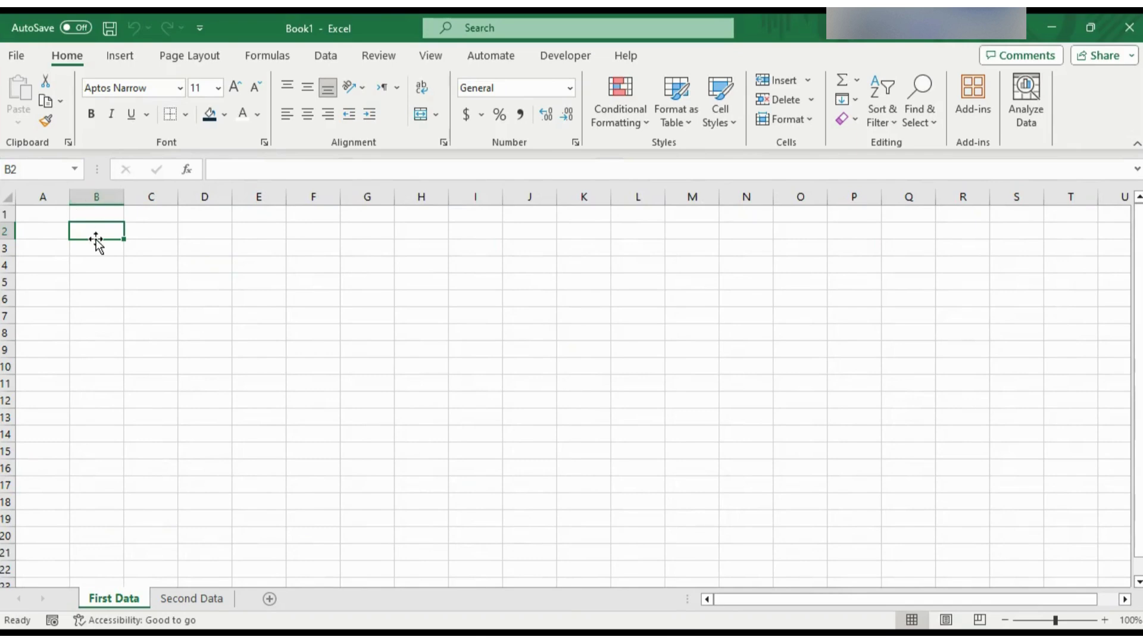
- Narrow column A on the First Data sheet and select cell B1 for the first heading
{"action": "left_click", "coordinate": [105, 263]}
{"action": "left_click_drag", "start_coordinate": [67, 196], "coordinate": [48, 197]}
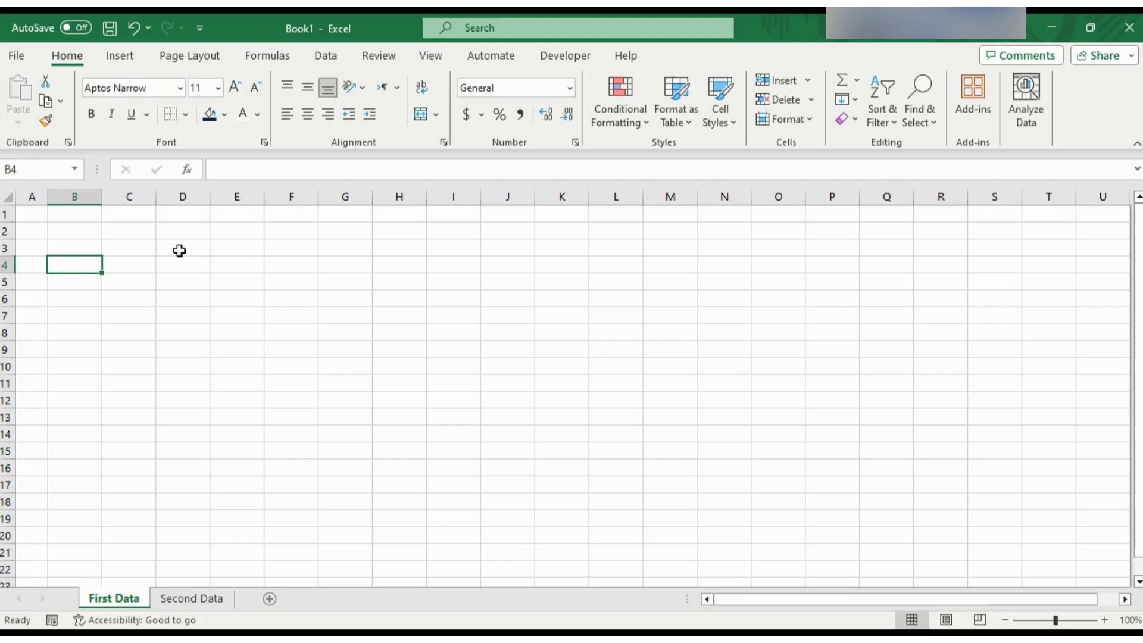
{"action": "left_click", "coordinate": [94, 216]}
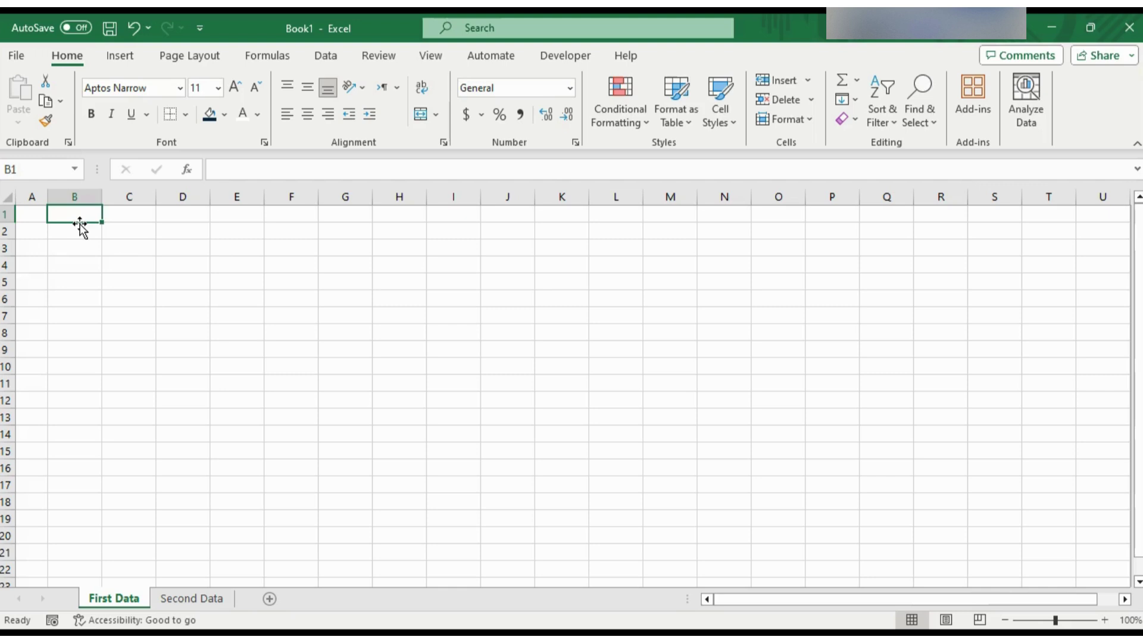
{"action": "key", "text": "Right"}
{"action": "key", "text": "Right"}
{"action": "key", "text": "Right"}
{"action": "key", "text": "Left"}
{"action": "key", "text": "Left"}
{"action": "key", "text": "Left"}
- Enter the headings Employee Name, Department, Hire Date and Employee ID across B1:E1
{"action": "type", "text": "Emplo"}
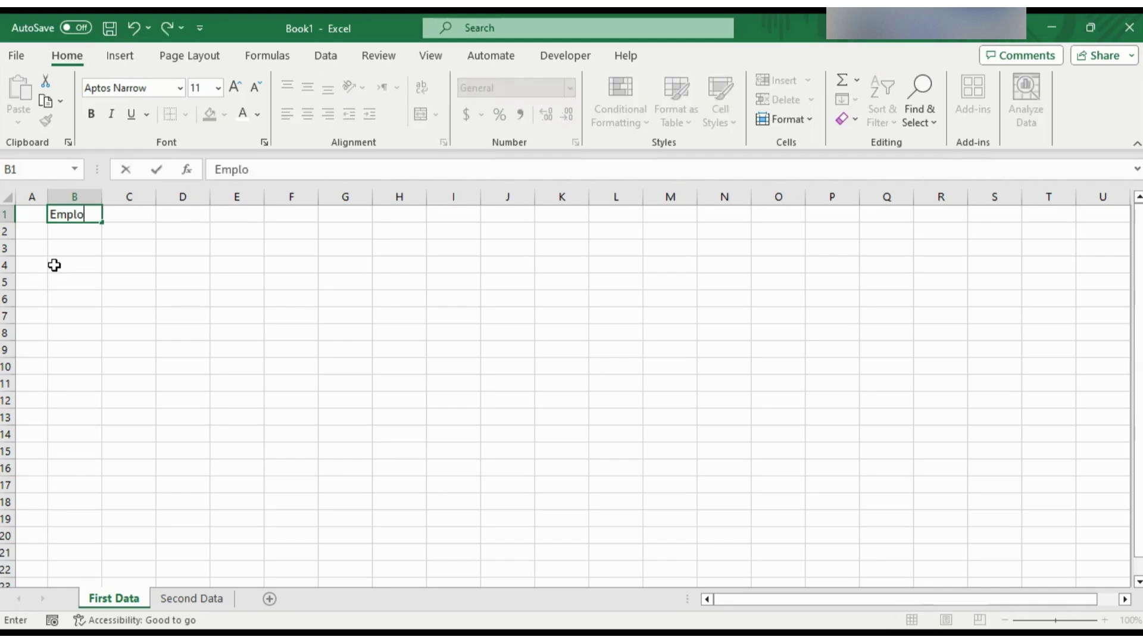
{"action": "type", "text": "yee Name"}
{"action": "key", "text": "Tab"}
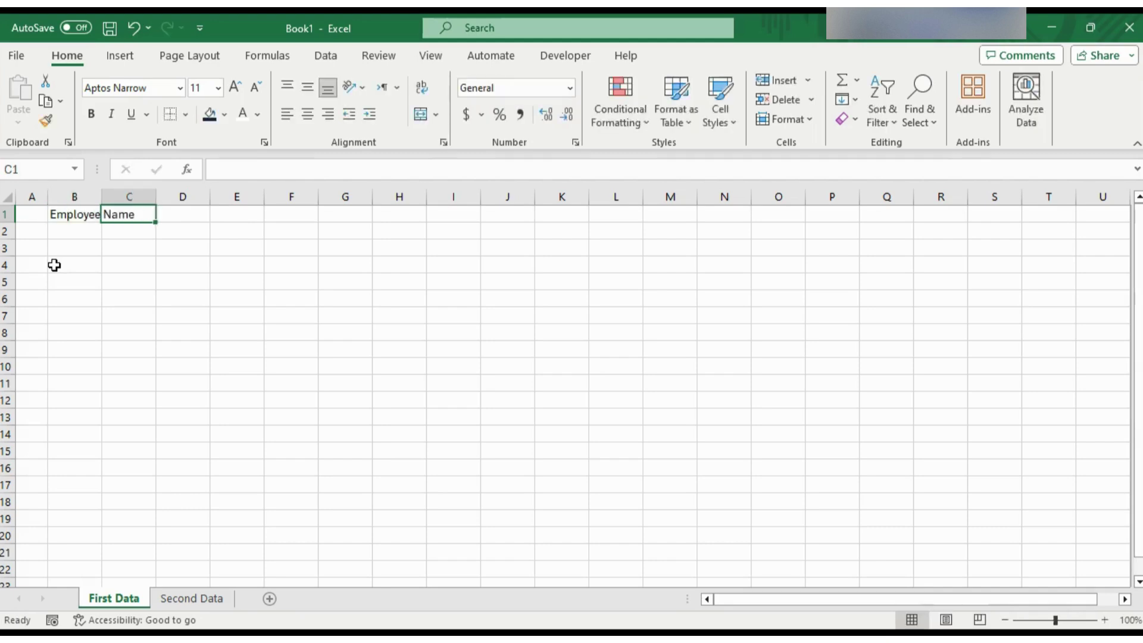
{"action": "type", "text": "Depar"}
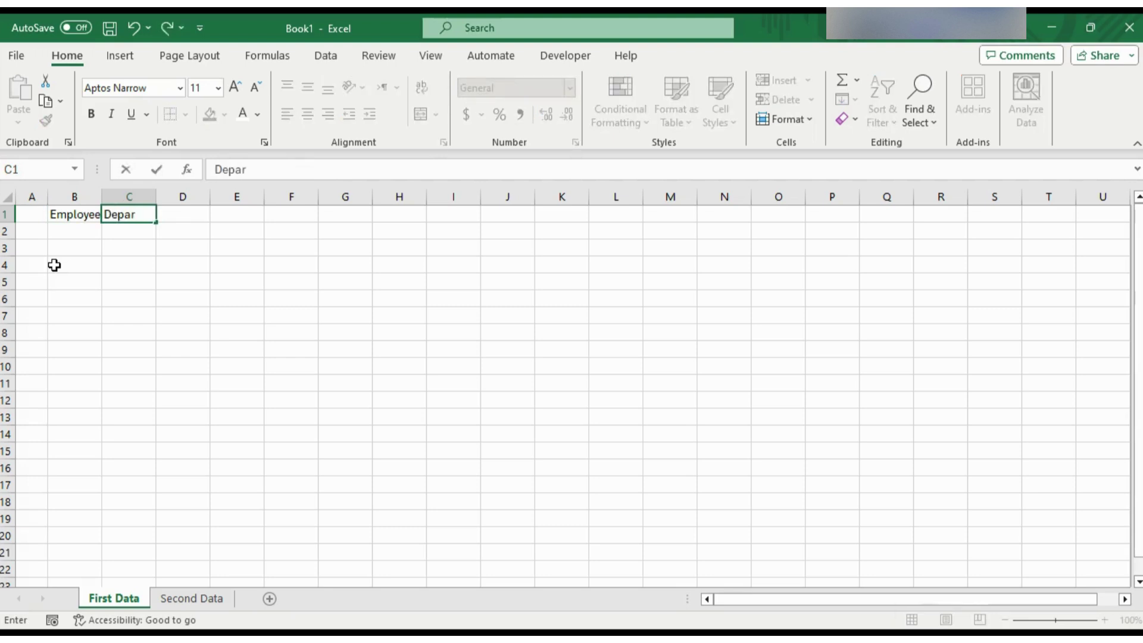
{"action": "type", "text": "tment"}
{"action": "key", "text": "Tab"}
{"action": "type", "text": "Hire Date"}
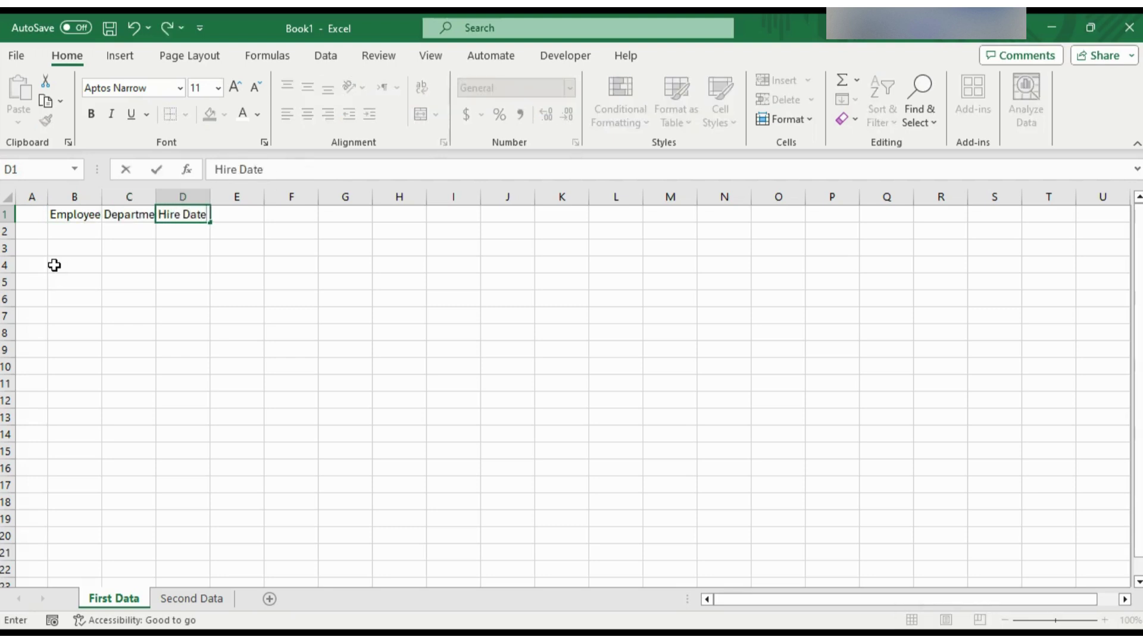
{"action": "key", "text": "Tab"}
{"action": "type", "text": "E"}
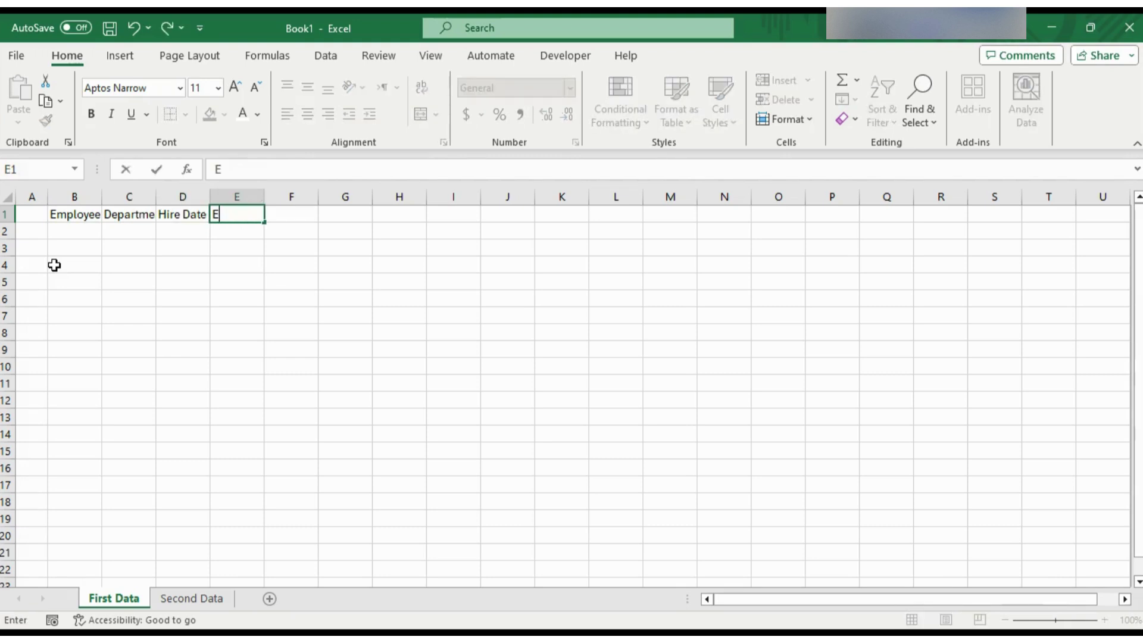
{"action": "type", "text": "mployee I"}
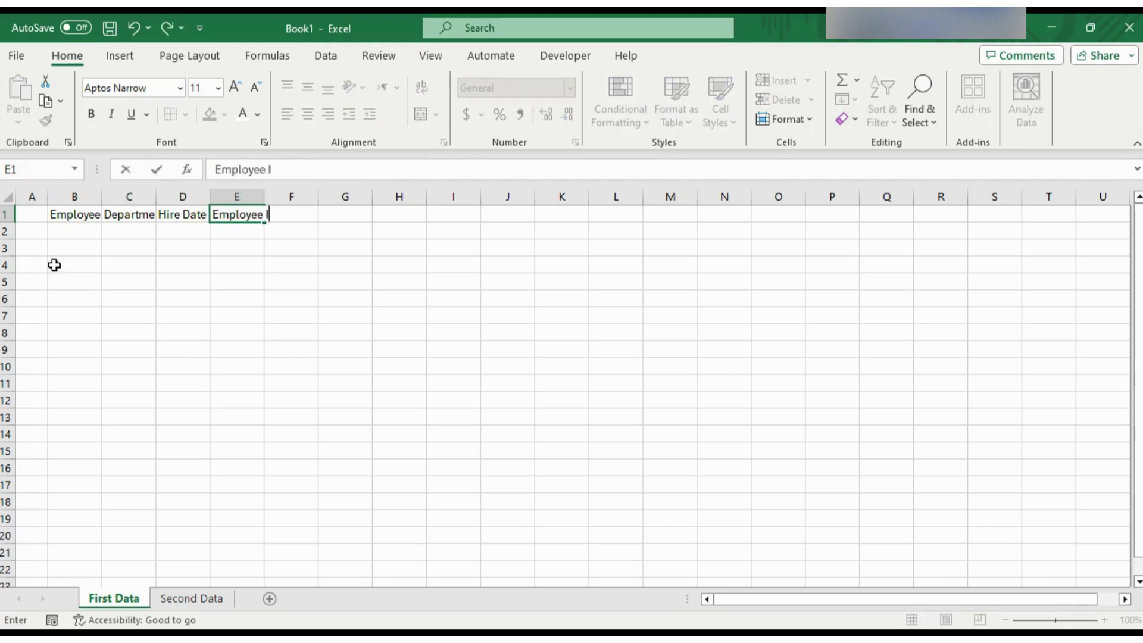
{"action": "type", "text": "D"}
- Autofit columns B:E and try a dark fill with light text on B1:E1, then undo it
{"action": "left_click_drag", "start_coordinate": [77, 197], "coordinate": [237, 197]}
{"action": "double_click", "coordinate": [264, 197]}
{"action": "left_click", "coordinate": [113, 230]}
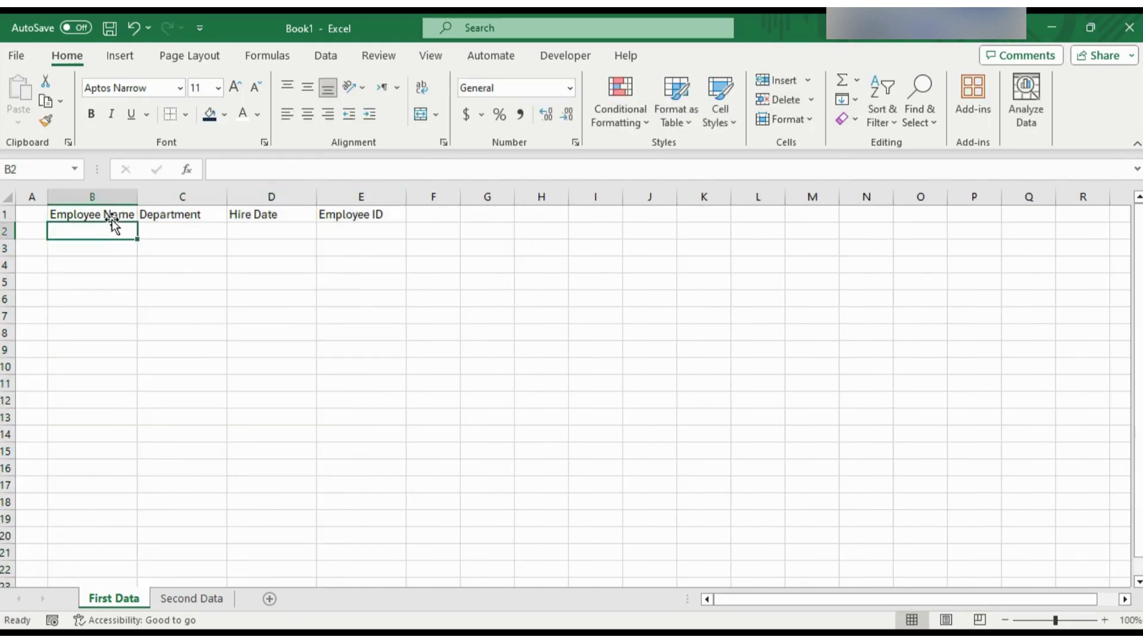
{"action": "left_click_drag", "start_coordinate": [112, 221], "coordinate": [364, 214]}
{"action": "left_click", "coordinate": [210, 113]}
{"action": "left_click", "coordinate": [243, 114]}
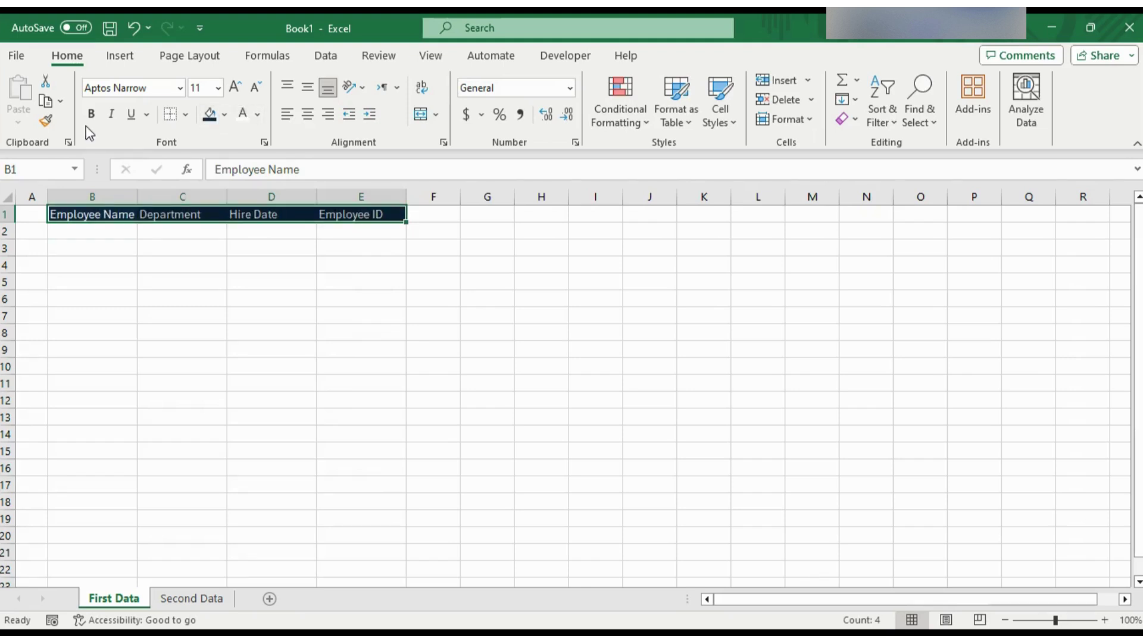
{"action": "key", "text": "ctrl+z"}
{"action": "key", "text": "ctrl+z"}
{"action": "key", "text": "ctrl+z"}
- Refit columns B:E and format B1:E1 with dark fill, white bold 14 pt text
{"action": "left_click_drag", "start_coordinate": [75, 197], "coordinate": [237, 202]}
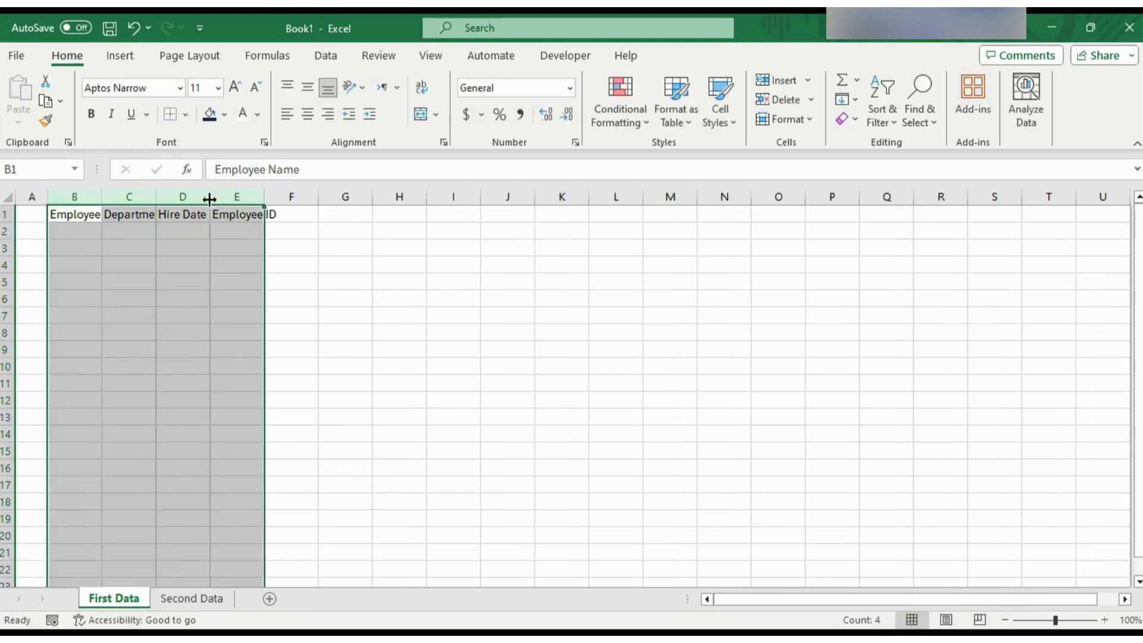
{"action": "double_click", "coordinate": [210, 200]}
{"action": "left_click_drag", "start_coordinate": [119, 215], "coordinate": [362, 214]}
{"action": "left_click", "coordinate": [209, 114]}
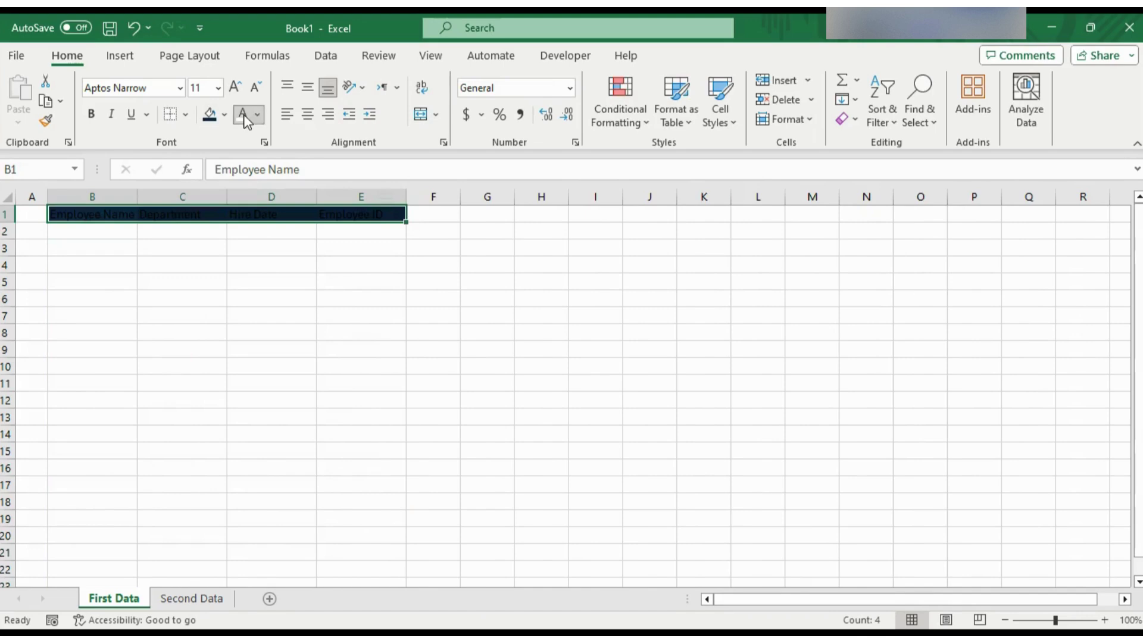
{"action": "left_click", "coordinate": [243, 114]}
{"action": "left_click", "coordinate": [92, 114]}
{"action": "left_click", "coordinate": [235, 87]}
{"action": "left_click", "coordinate": [235, 87]}
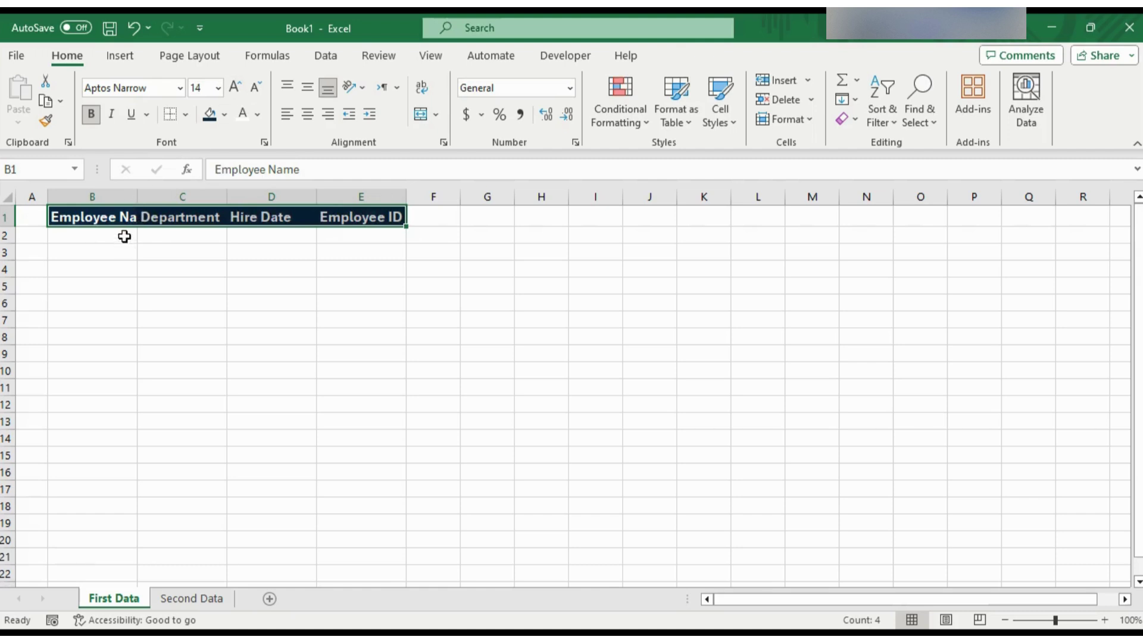
- Autofit column B and enter row 2: an employee name, Finance, 1/3/2022 and ID 3969
{"action": "double_click", "coordinate": [136, 203]}
{"action": "left_click", "coordinate": [154, 232]}
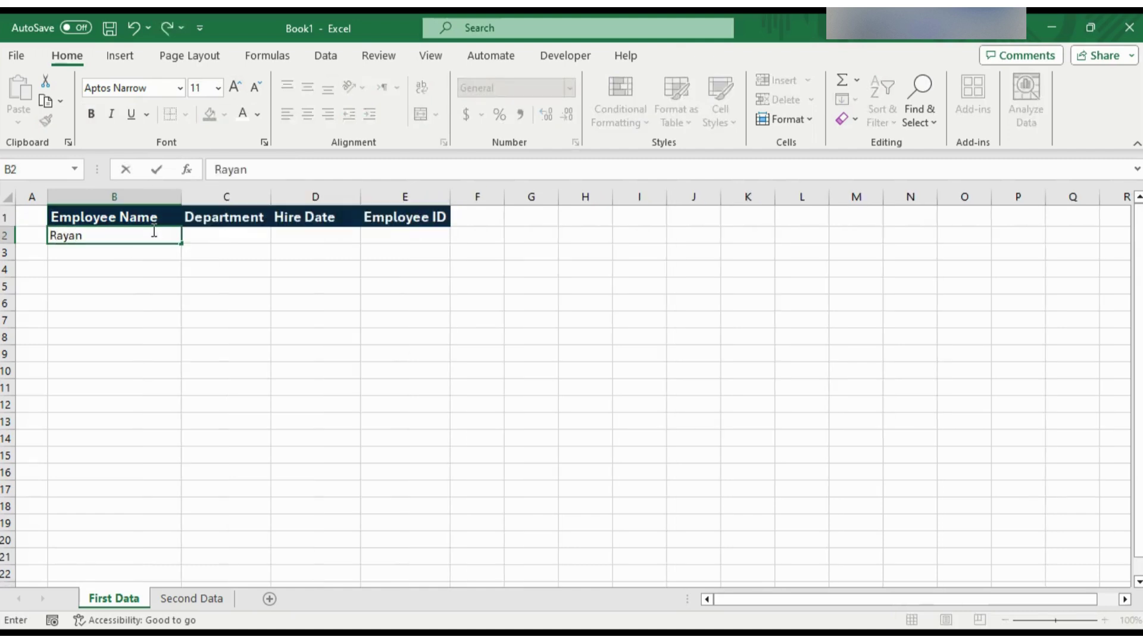
{"action": "key", "text": "Tab"}
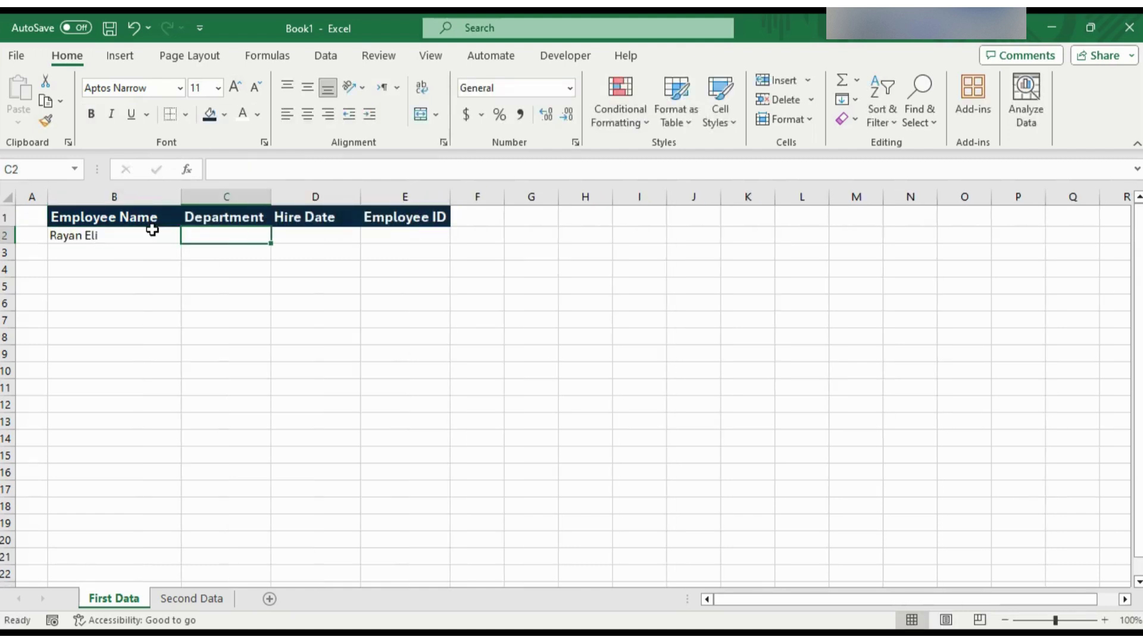
{"action": "type", "text": "Finance"}
{"action": "key", "text": "Tab"}
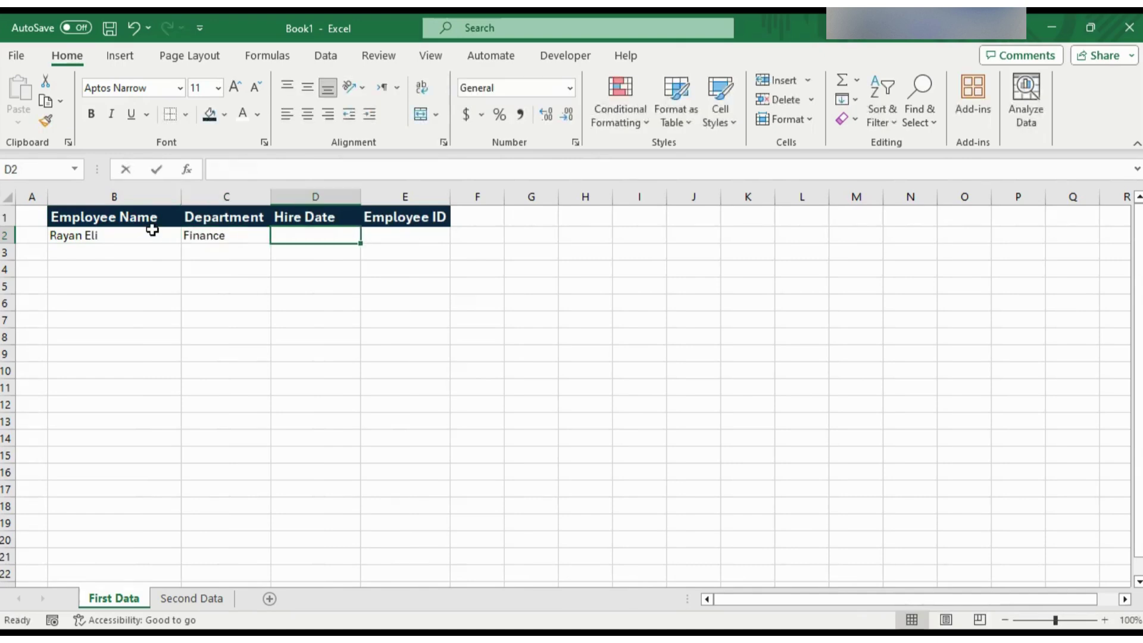
{"action": "type", "text": "1/3/2022"}
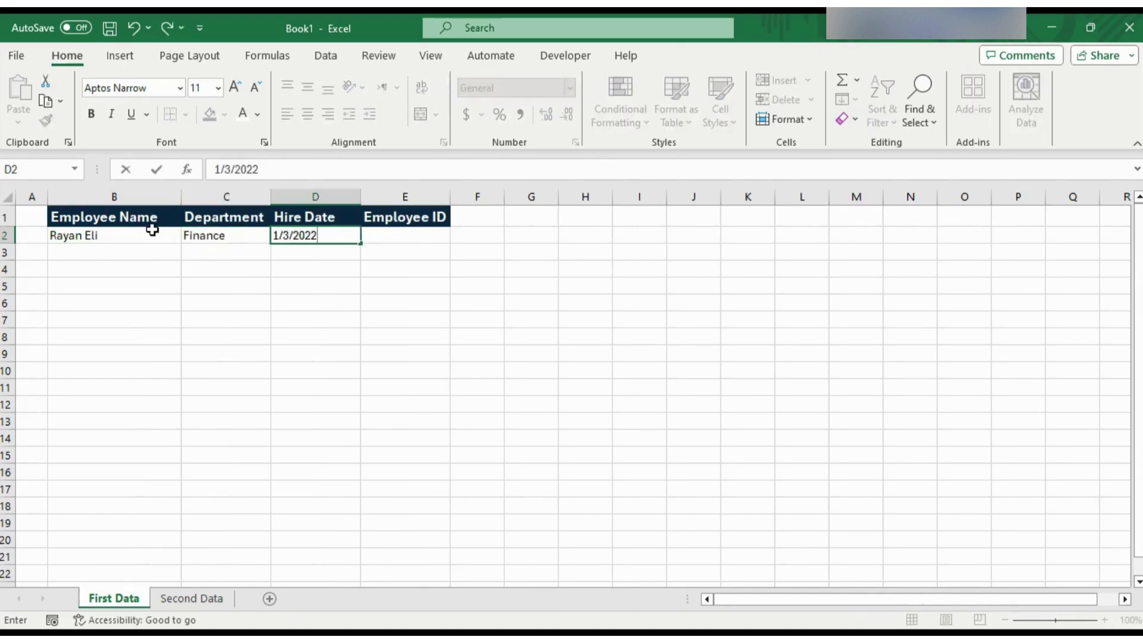
{"action": "key", "text": "Tab"}
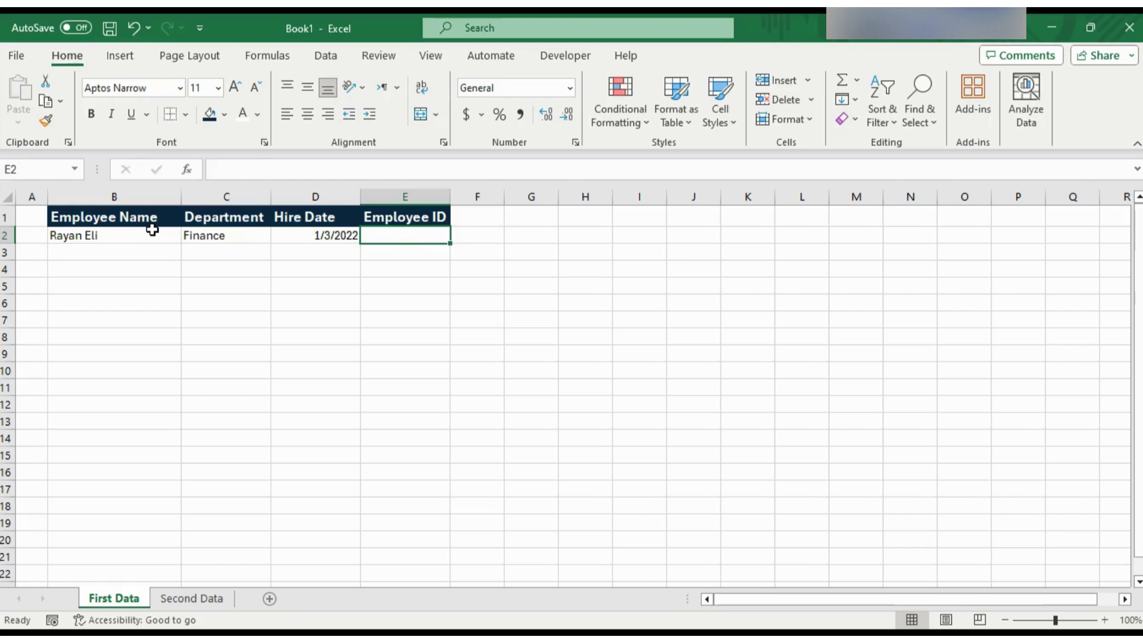
{"action": "type", "text": "3969"}
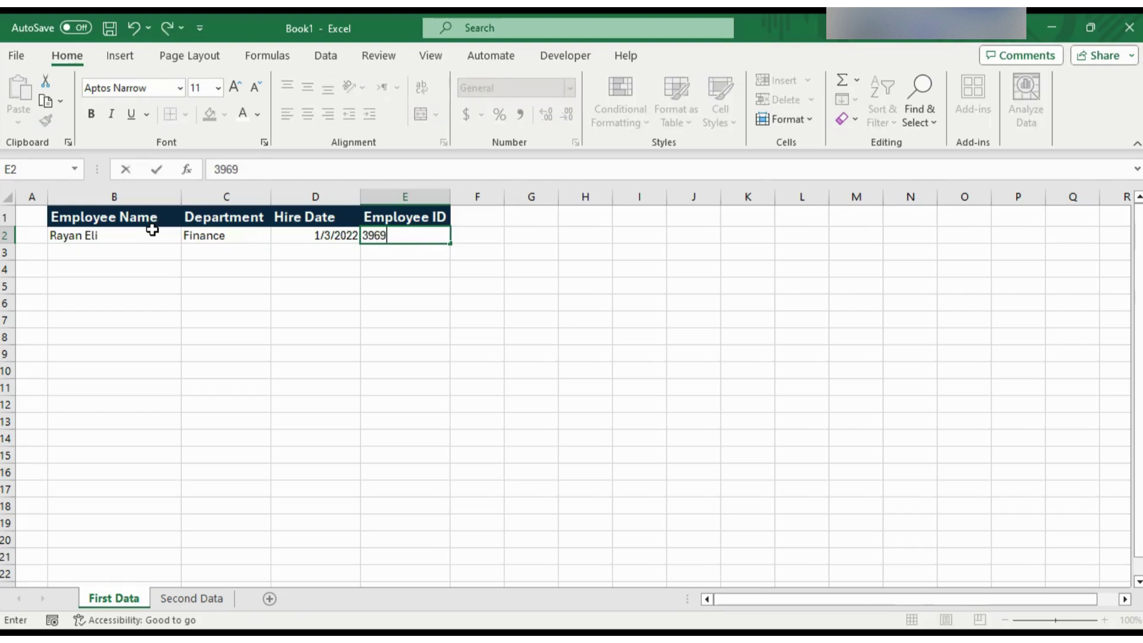
{"action": "key", "text": "Return"}
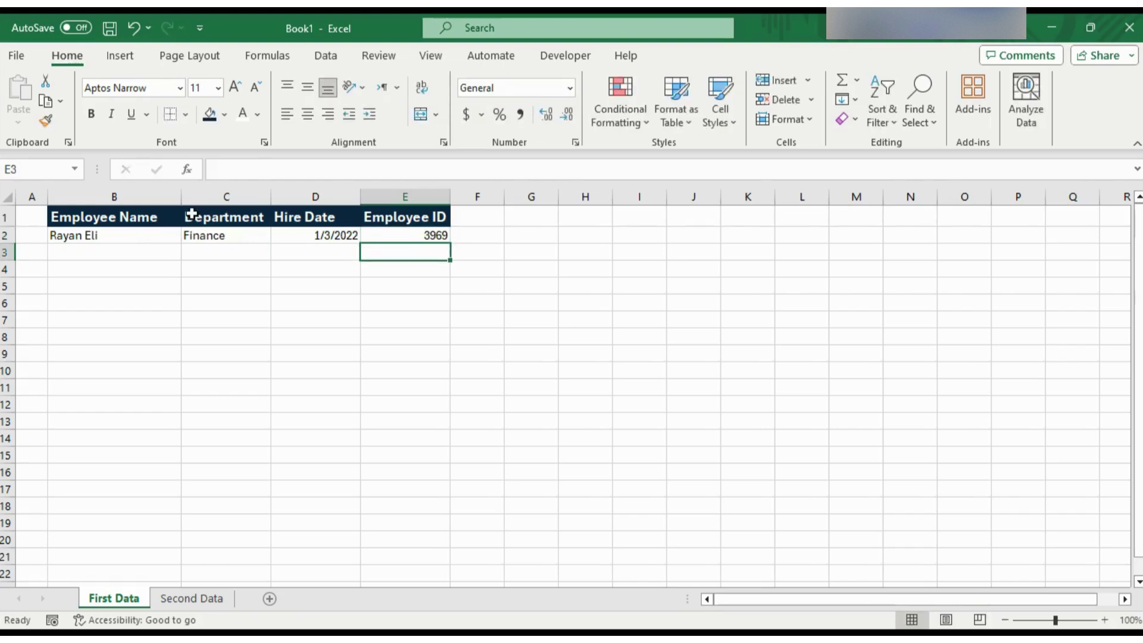
- Widen the Department and Employee ID columns, then return to cell B3
{"action": "left_click", "coordinate": [86, 250]}
{"action": "left_click", "coordinate": [173, 337]}
{"action": "left_click", "coordinate": [156, 368]}
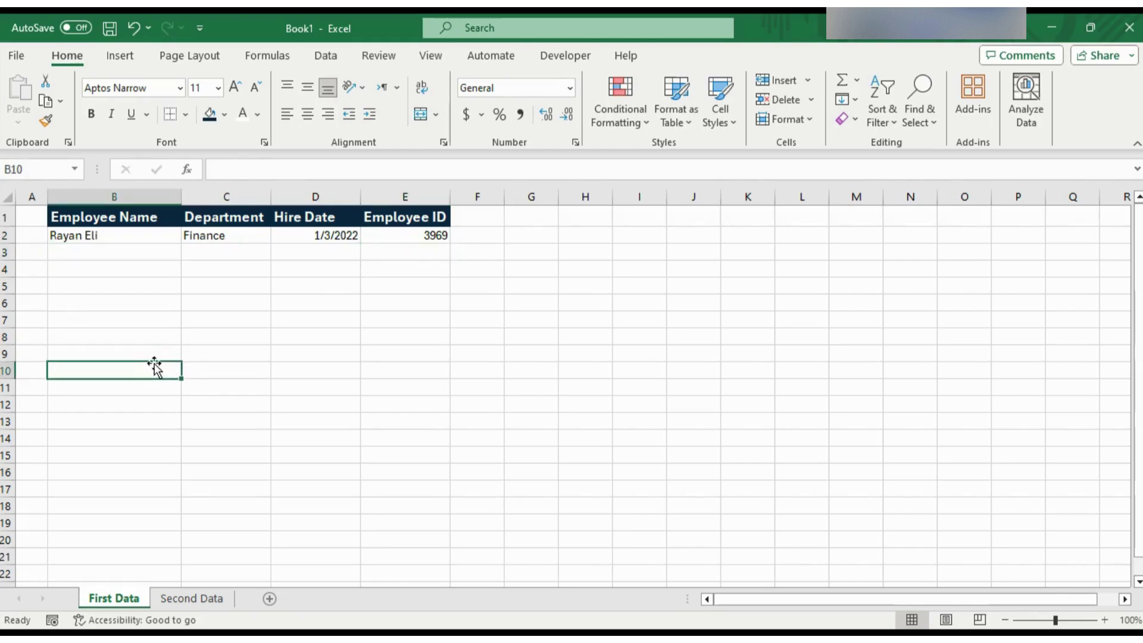
{"action": "left_click", "coordinate": [151, 252]}
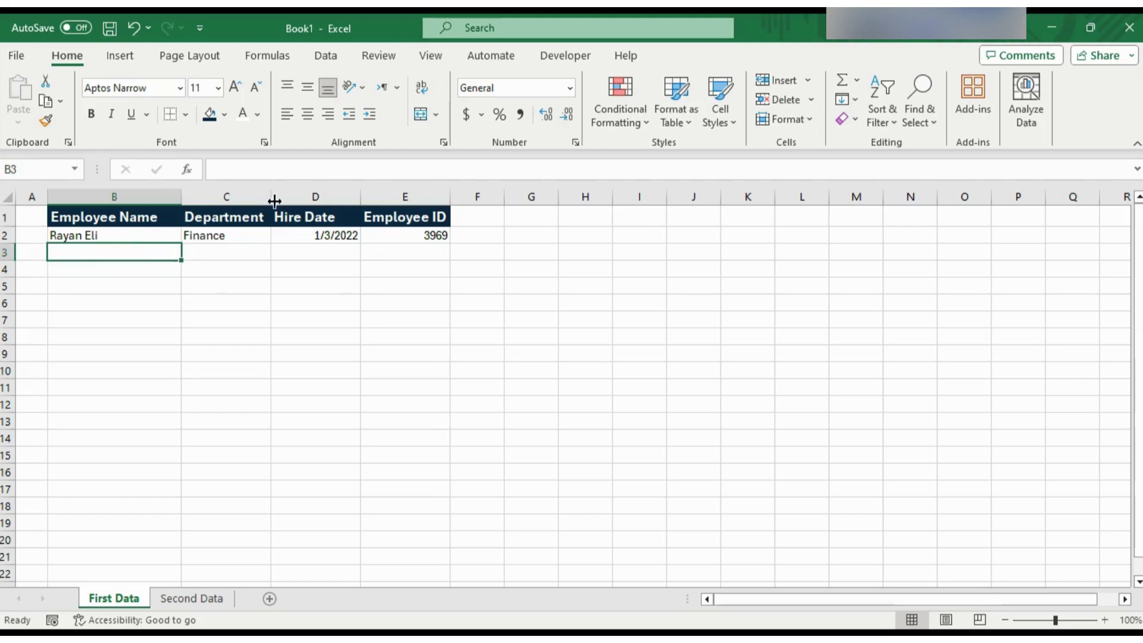
{"action": "left_click_drag", "start_coordinate": [272, 197], "coordinate": [292, 196]}
{"action": "left_click_drag", "start_coordinate": [471, 196], "coordinate": [490, 197]}
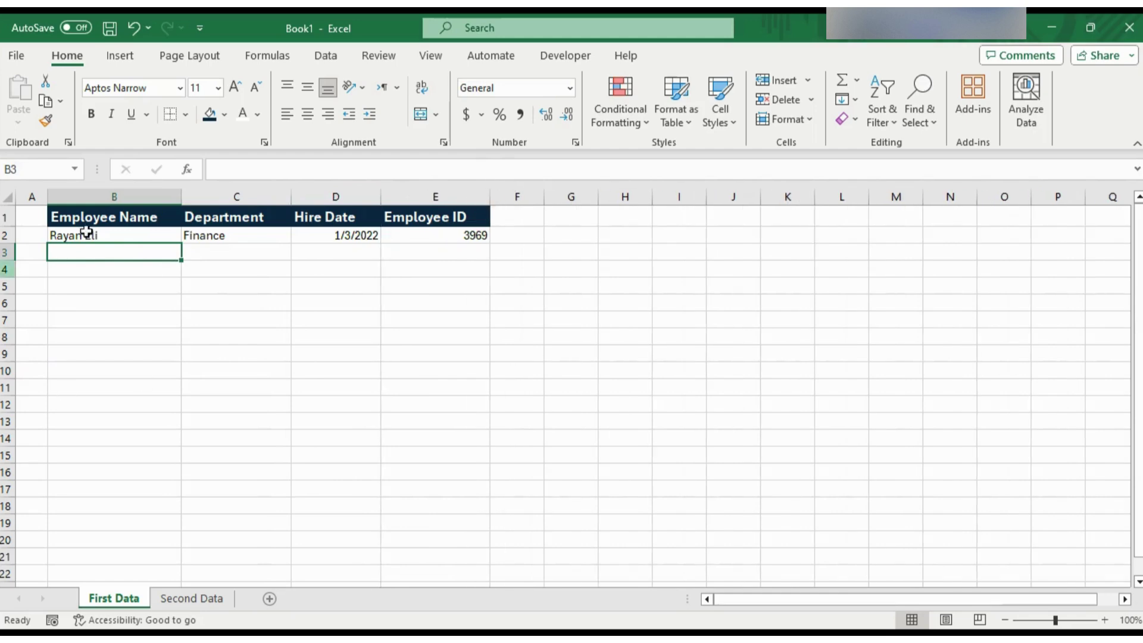
{"action": "left_click", "coordinate": [191, 286]}
{"action": "left_click", "coordinate": [128, 253]}
- Check the row 3 cells, then open the Customize Quick Access Toolbar drop-down menu
{"action": "scroll", "coordinate": [127, 343], "scroll_direction": "down", "scroll_amount": 5}
{"action": "scroll", "coordinate": [128, 342], "scroll_direction": "up", "scroll_amount": 5}
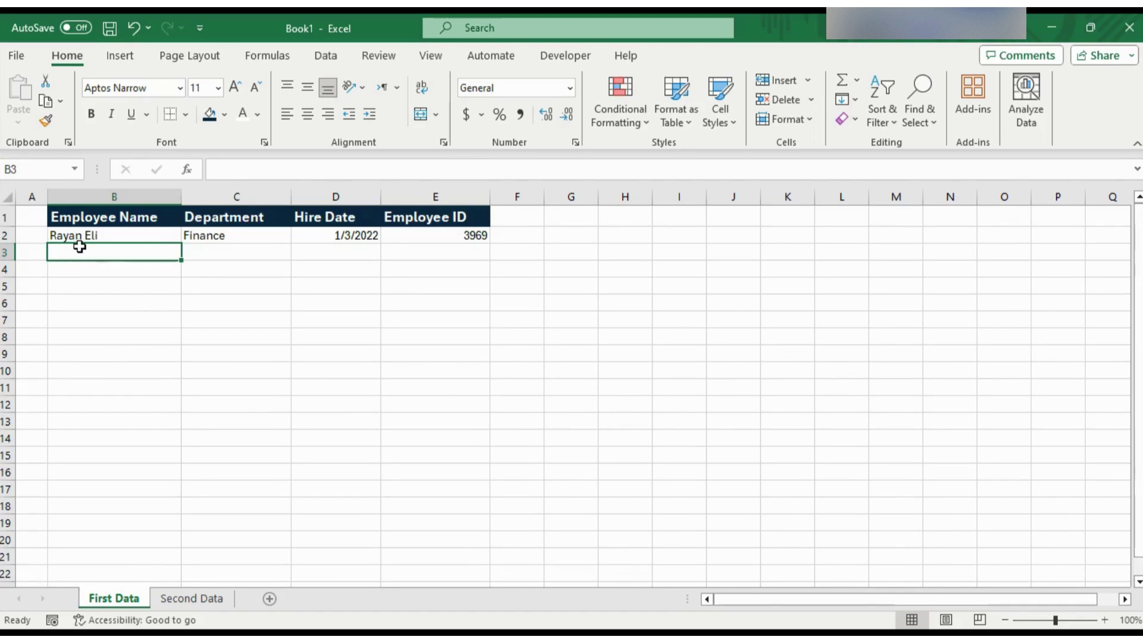
{"action": "left_click", "coordinate": [230, 254]}
{"action": "left_click", "coordinate": [339, 258]}
{"action": "left_click", "coordinate": [430, 258]}
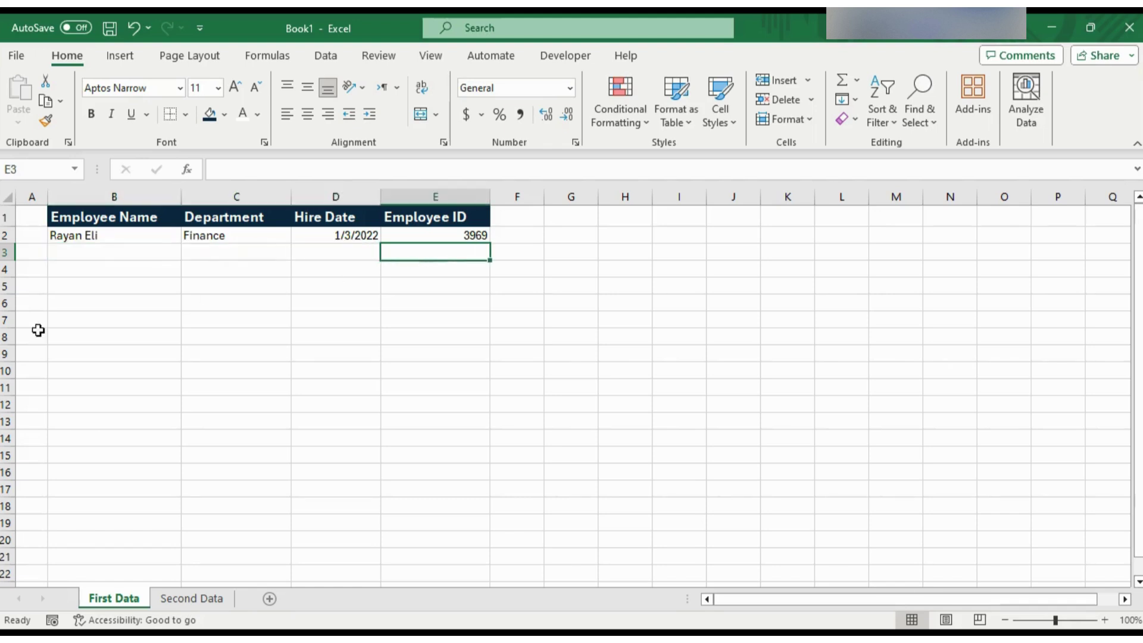
{"action": "left_click", "coordinate": [167, 252]}
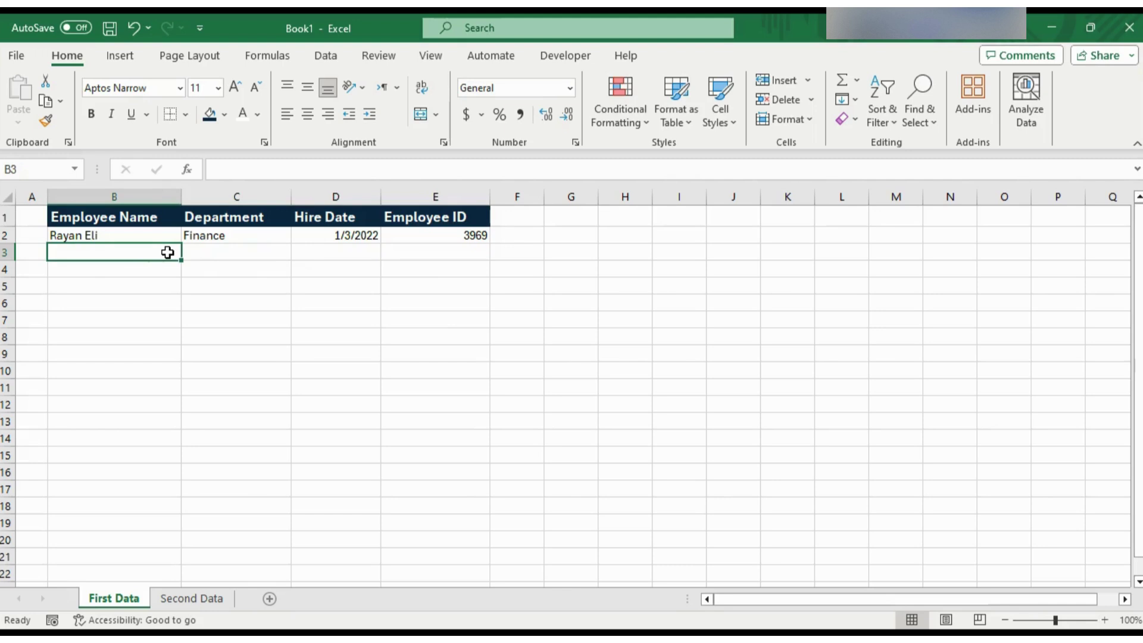
{"action": "key", "text": "Tab"}
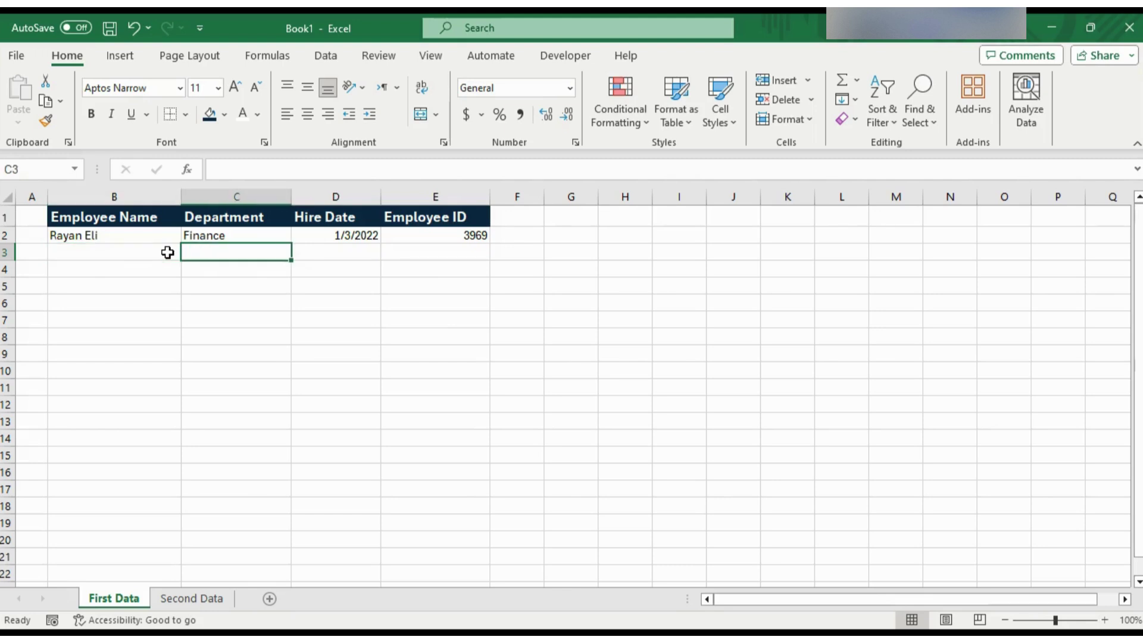
{"action": "left_click", "coordinate": [167, 252]}
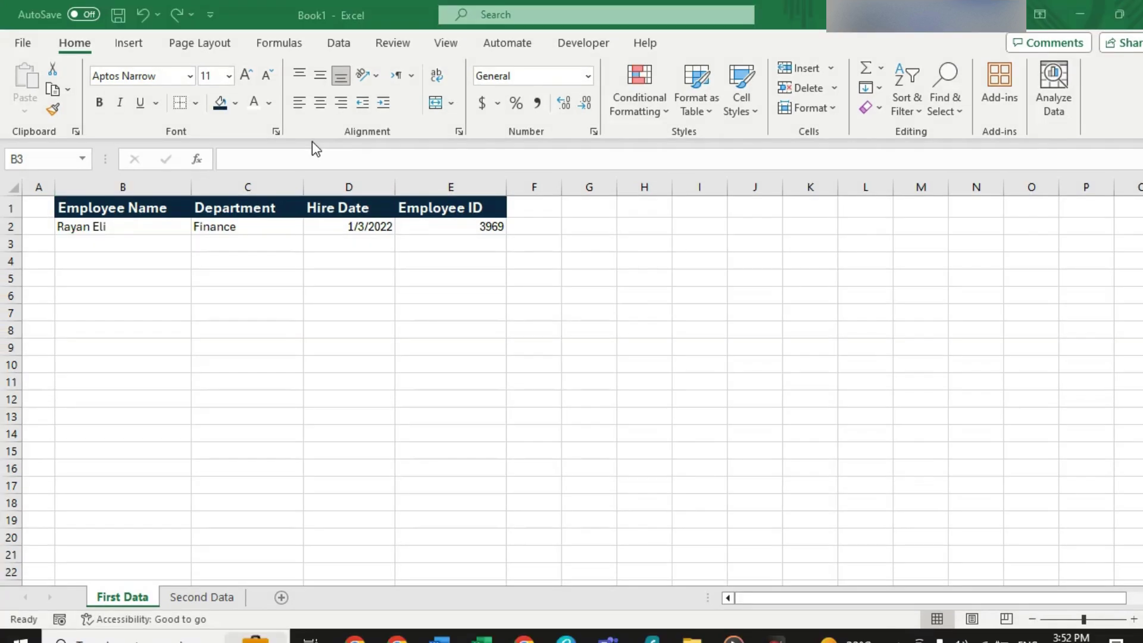
{"action": "left_click", "coordinate": [210, 15]}
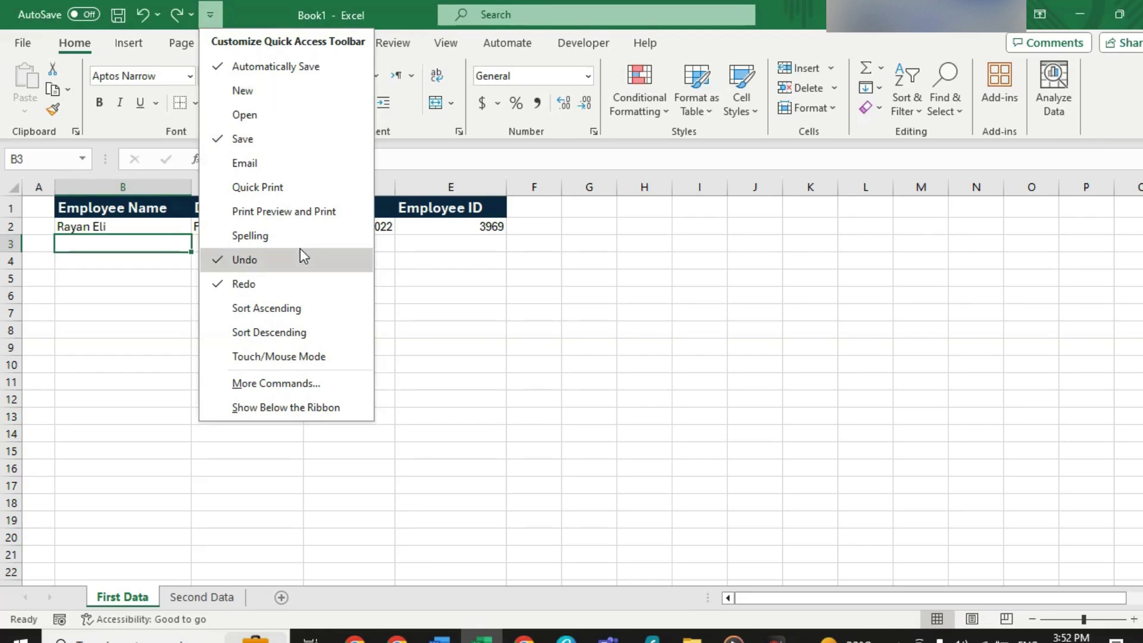
- Under More Commands, add Form from Commands Not in the Ribbon to the Quick Access Toolbar and confirm
{"action": "left_click", "coordinate": [268, 384]}
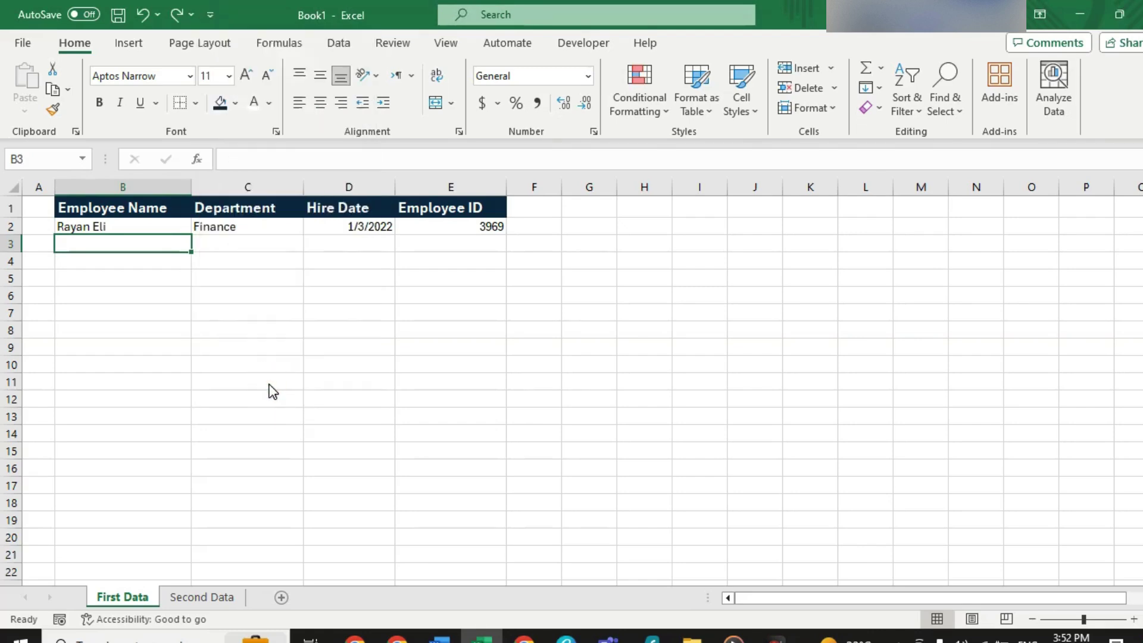
{"action": "left_click_drag", "start_coordinate": [694, 43], "coordinate": [711, 30]}
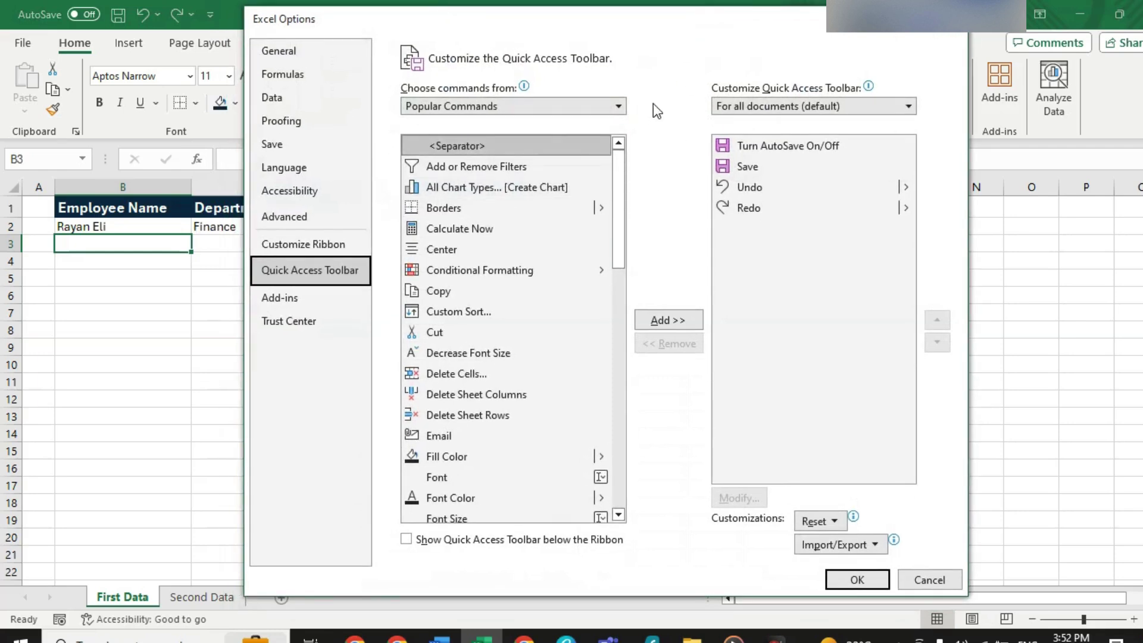
{"action": "mouse_move", "coordinate": [620, 190]}
{"action": "left_mouse_down"}
{"action": "mouse_move", "coordinate": [620, 403]}
{"action": "mouse_move", "coordinate": [605, 192]}
{"action": "mouse_move", "coordinate": [620, 156]}
{"action": "mouse_move", "coordinate": [617, 399]}
{"action": "mouse_move", "coordinate": [613, 256]}
{"action": "left_mouse_up"}
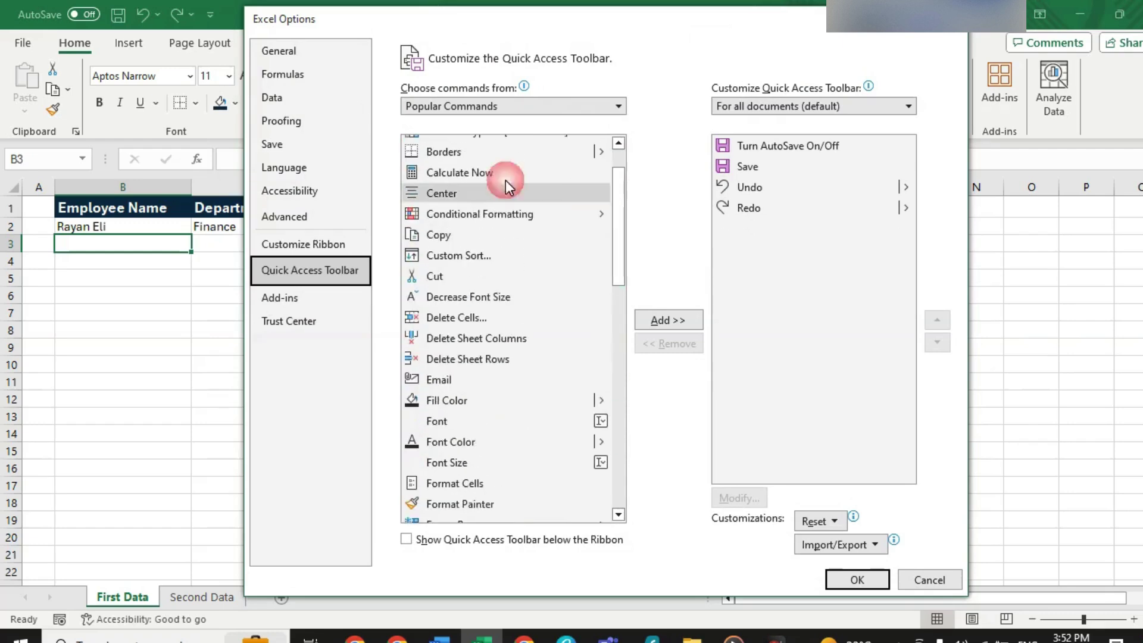
{"action": "left_click_drag", "start_coordinate": [625, 175], "coordinate": [602, 191]}
{"action": "left_click", "coordinate": [616, 108]}
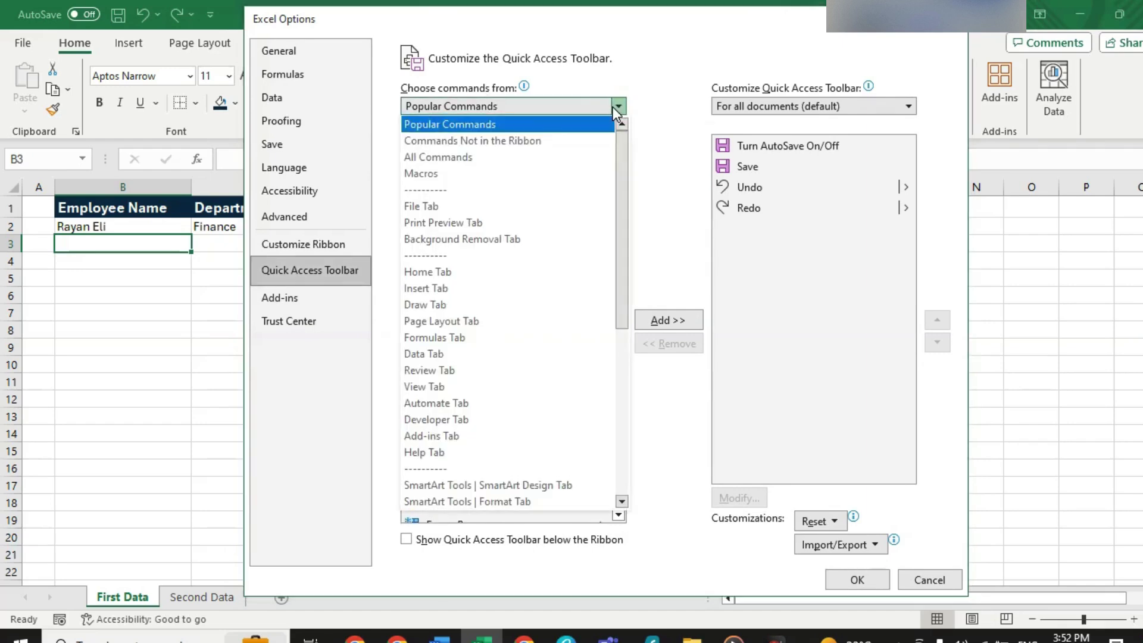
{"action": "left_click", "coordinate": [429, 142]}
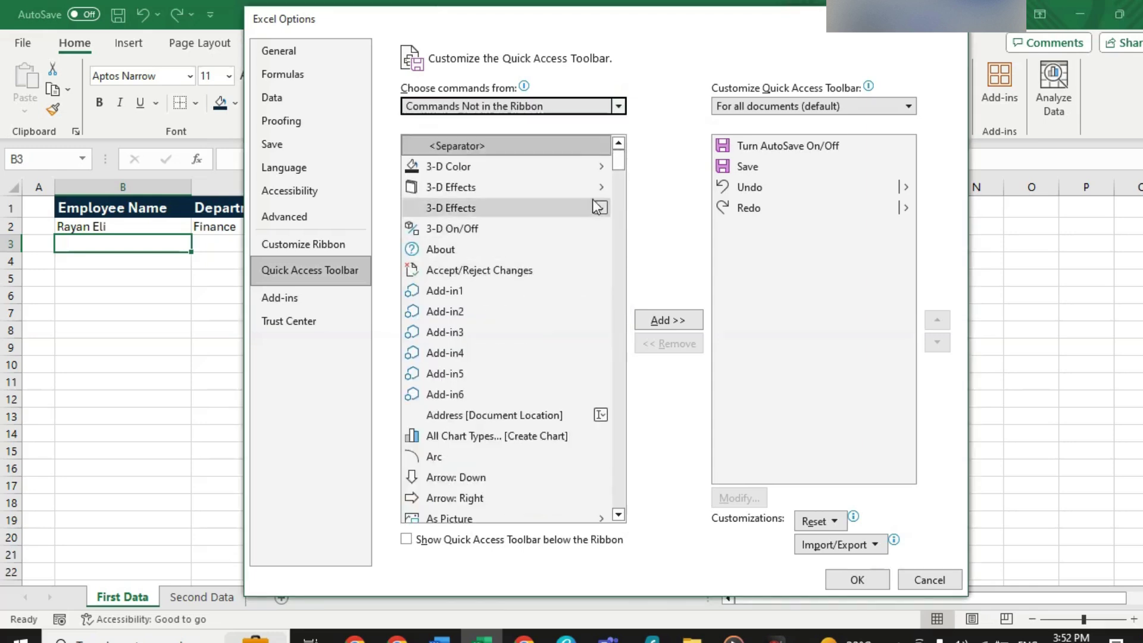
{"action": "left_click_drag", "start_coordinate": [617, 158], "coordinate": [620, 252]}
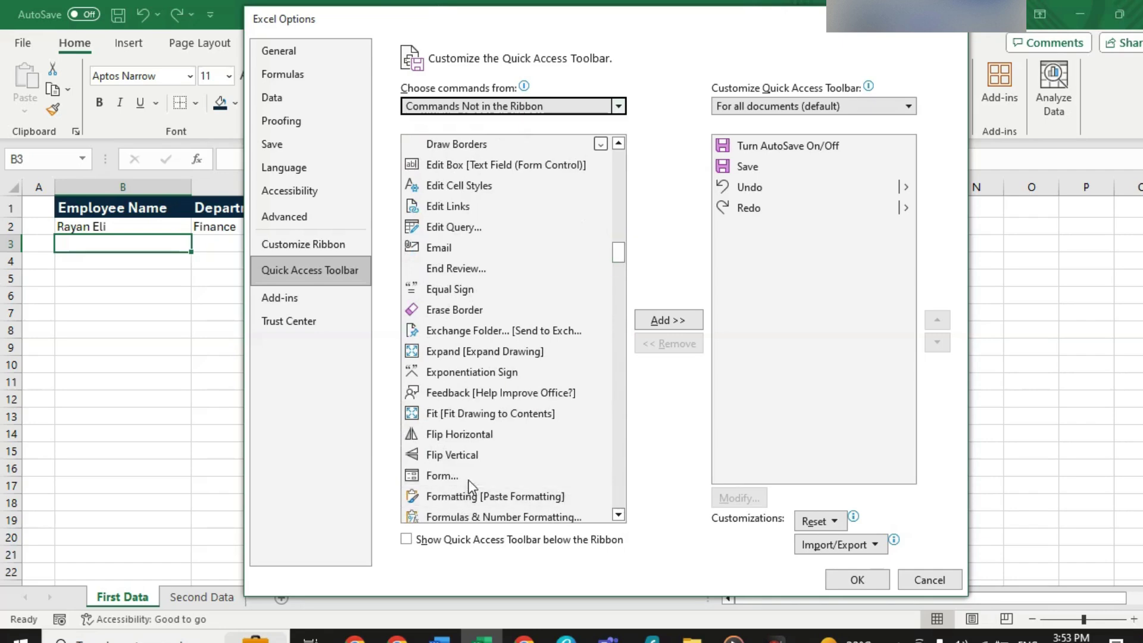
{"action": "left_click", "coordinate": [442, 478]}
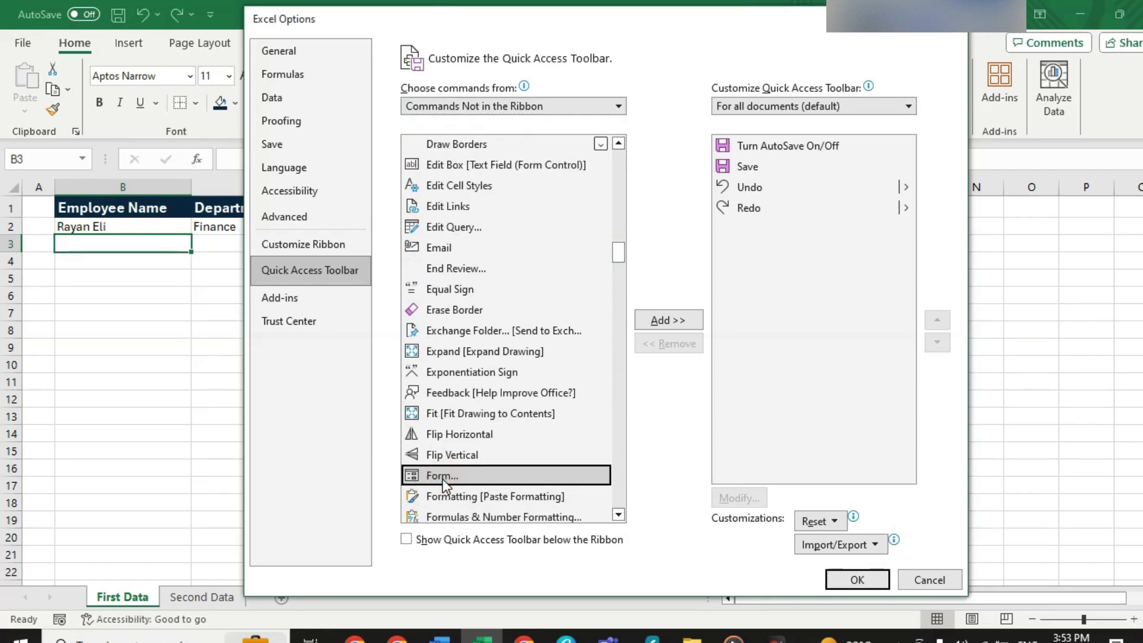
{"action": "left_click", "coordinate": [688, 320]}
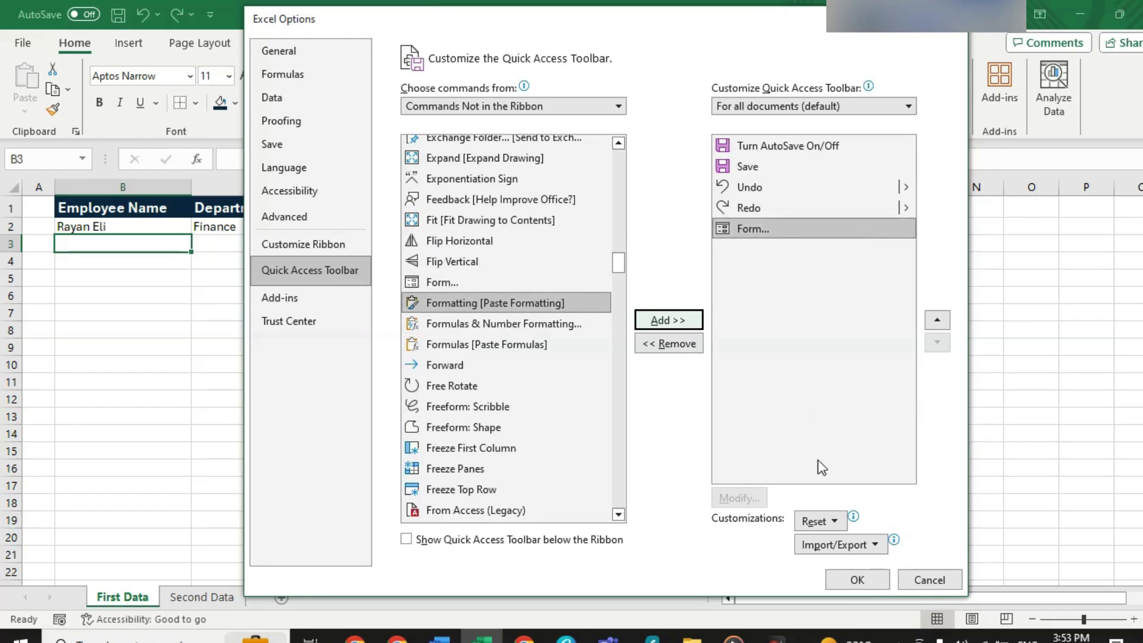
{"action": "left_click", "coordinate": [857, 580]}
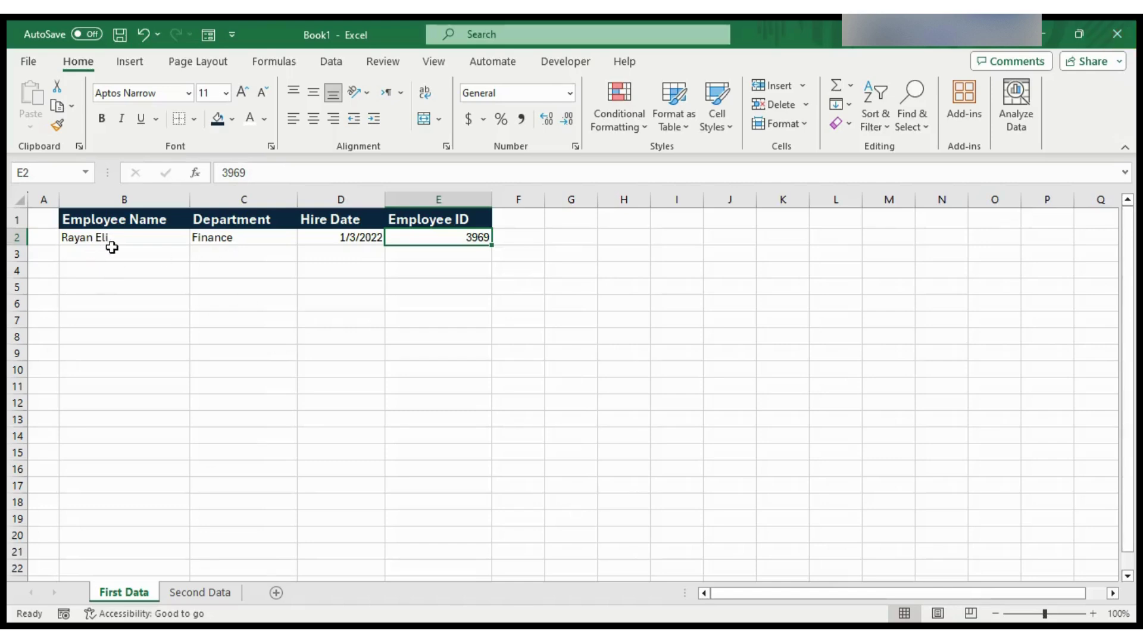
- Review the first record's cells (Finance in C2, ID 3969 in E2) by moving between them and B3
{"action": "left_click", "coordinate": [116, 250]}
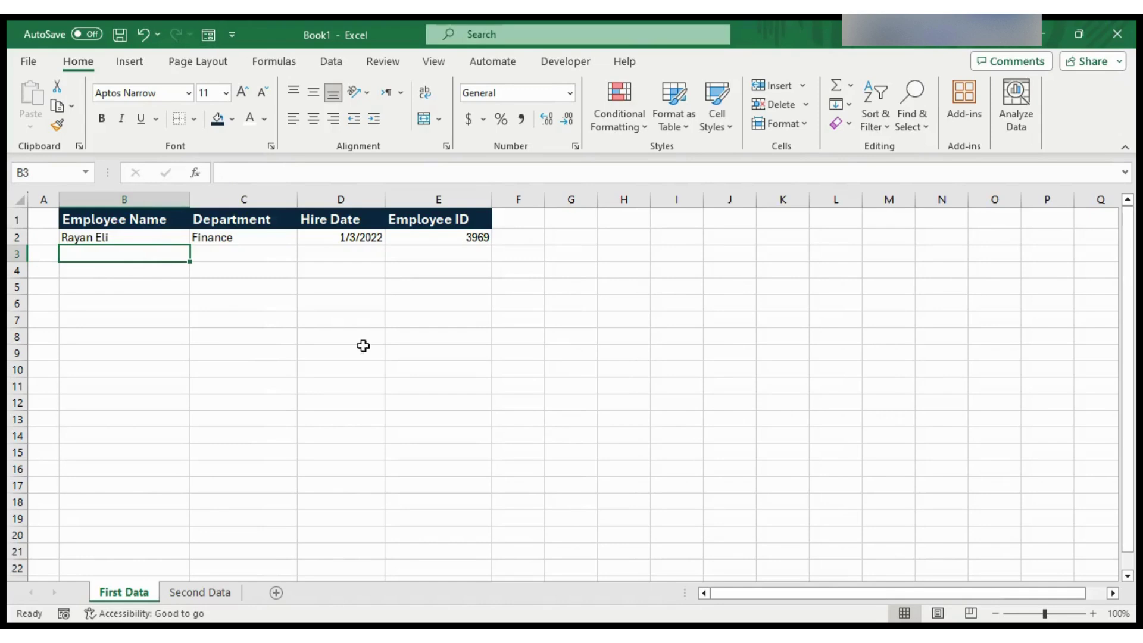
{"action": "left_click", "coordinate": [255, 237]}
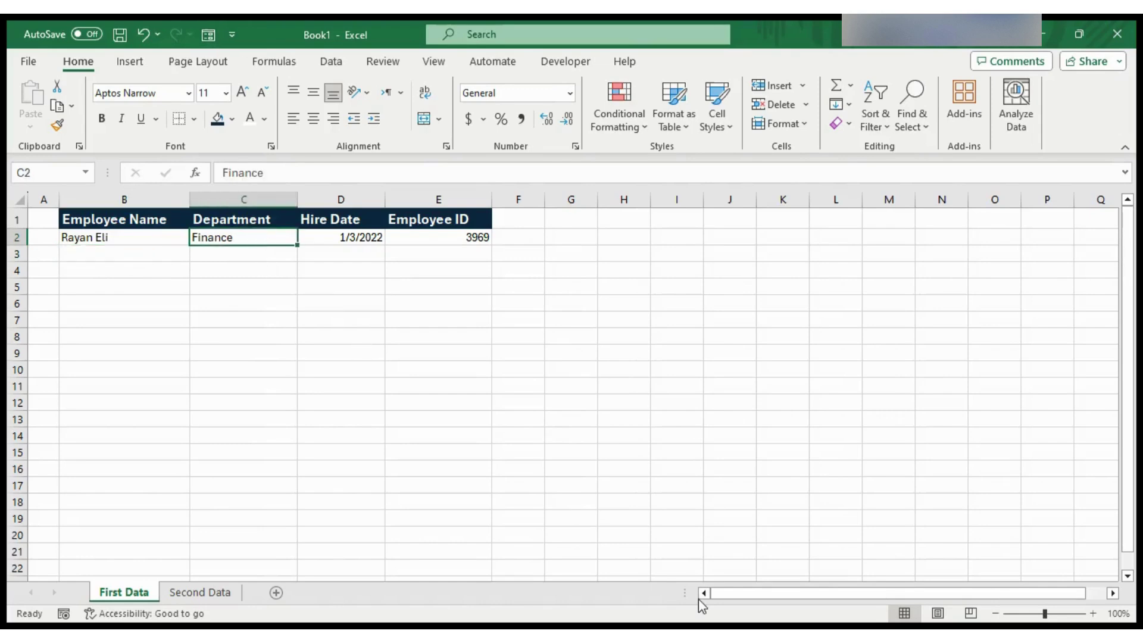
{"action": "key", "text": "Right"}
{"action": "key", "text": "Right"}
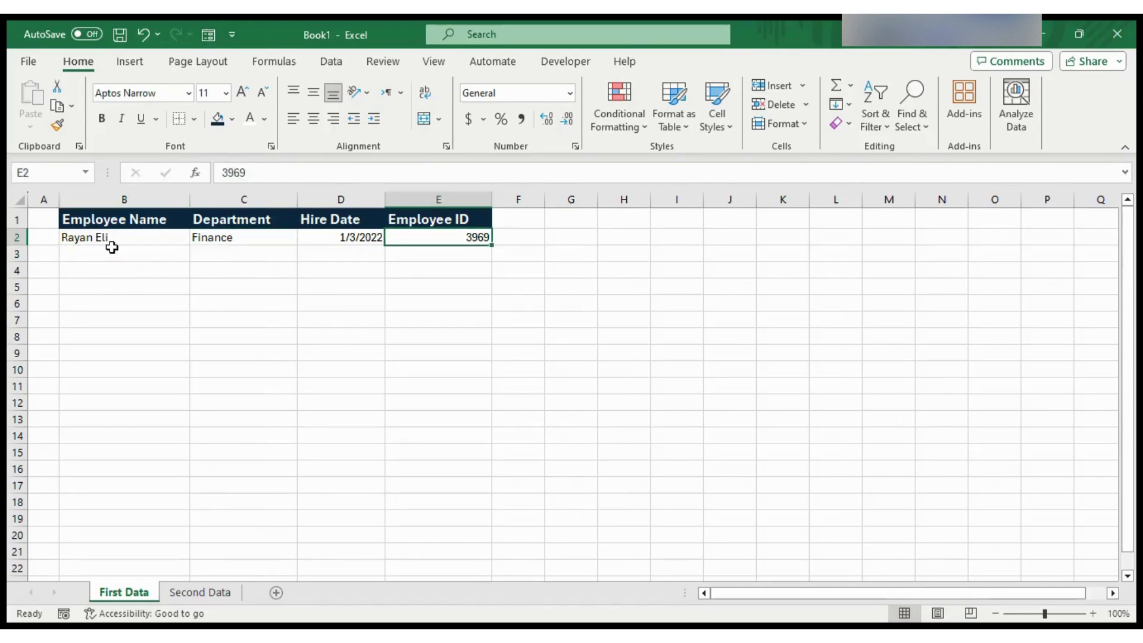
{"action": "left_click", "coordinate": [111, 248]}
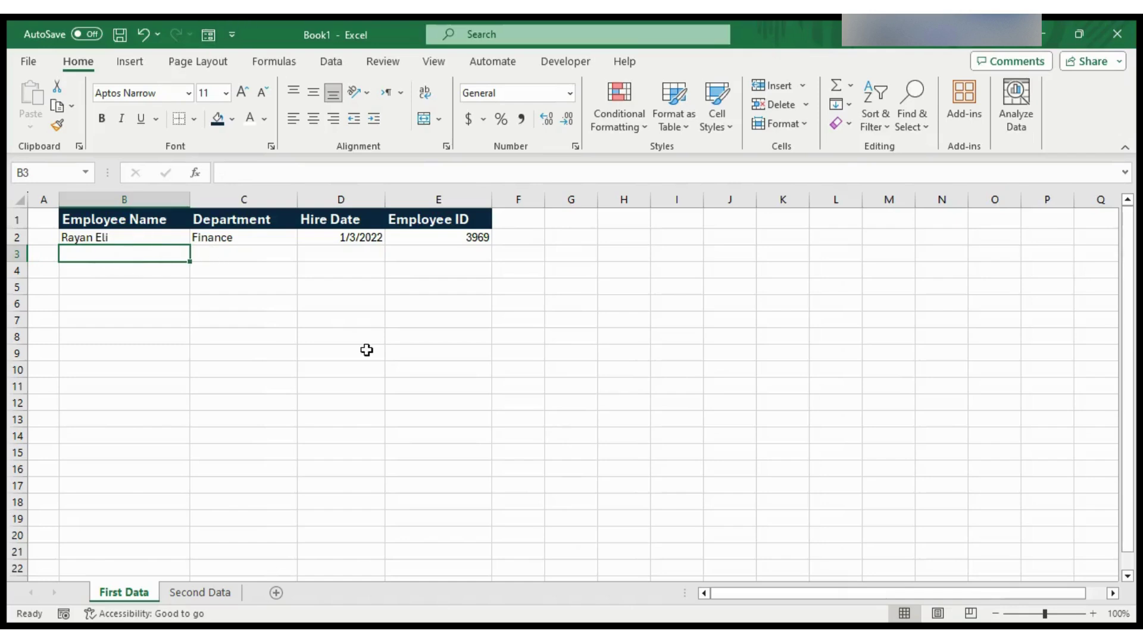
{"action": "left_click", "coordinate": [256, 238]}
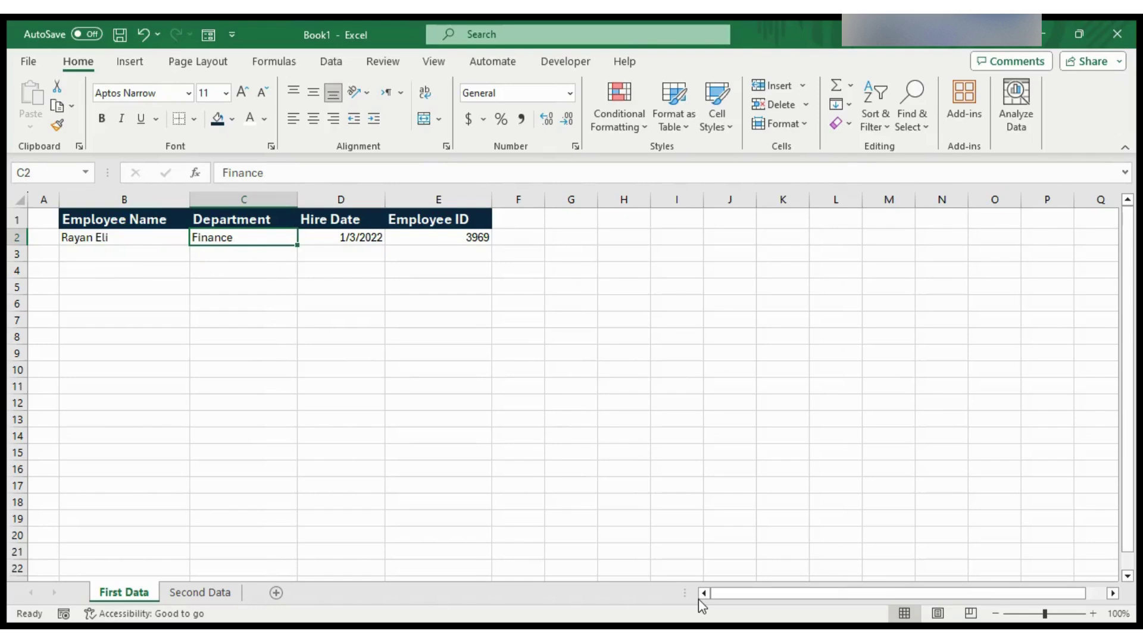
{"action": "key", "text": "Right"}
{"action": "key", "text": "Right"}
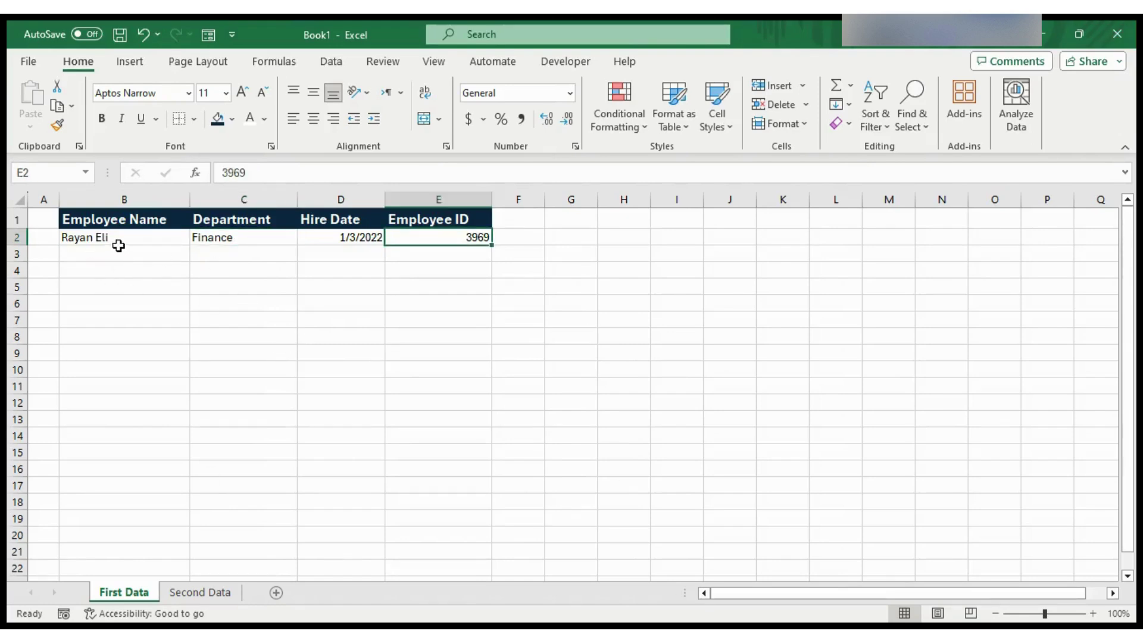
{"action": "left_click", "coordinate": [119, 247]}
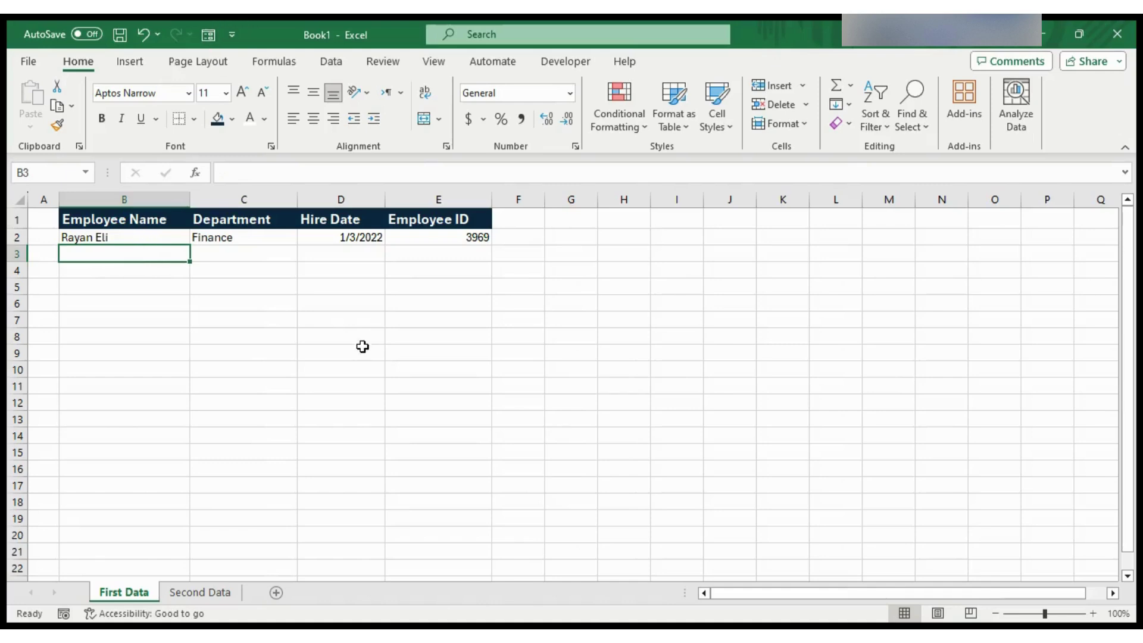
{"action": "left_click", "coordinate": [255, 236]}
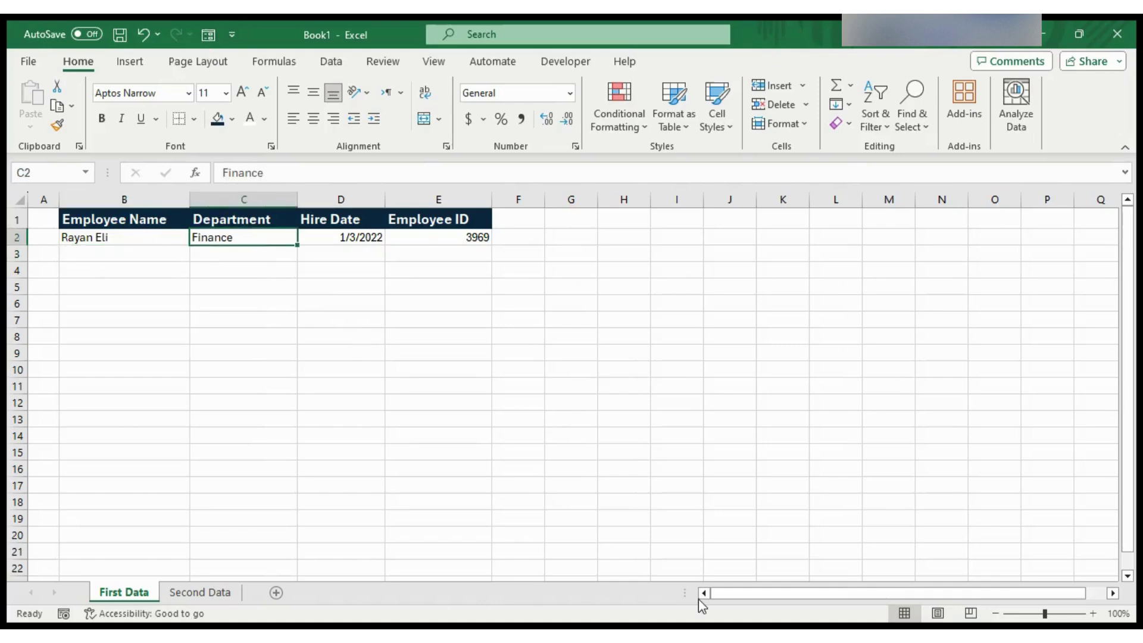
{"action": "key", "text": "Right"}
{"action": "key", "text": "Right"}
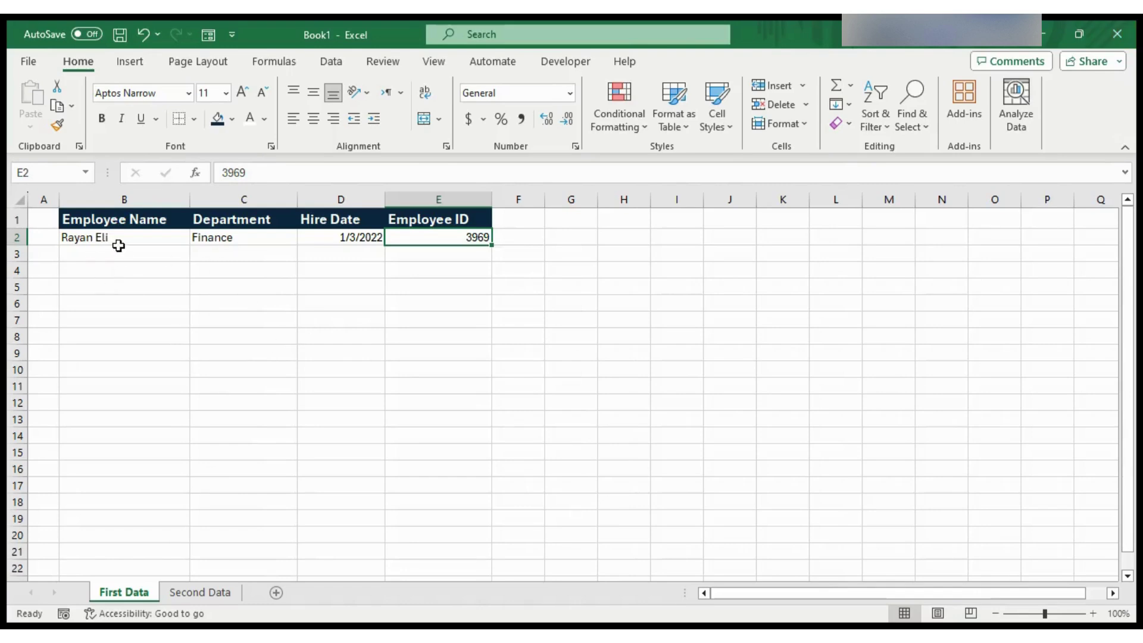
{"action": "left_click", "coordinate": [118, 246]}
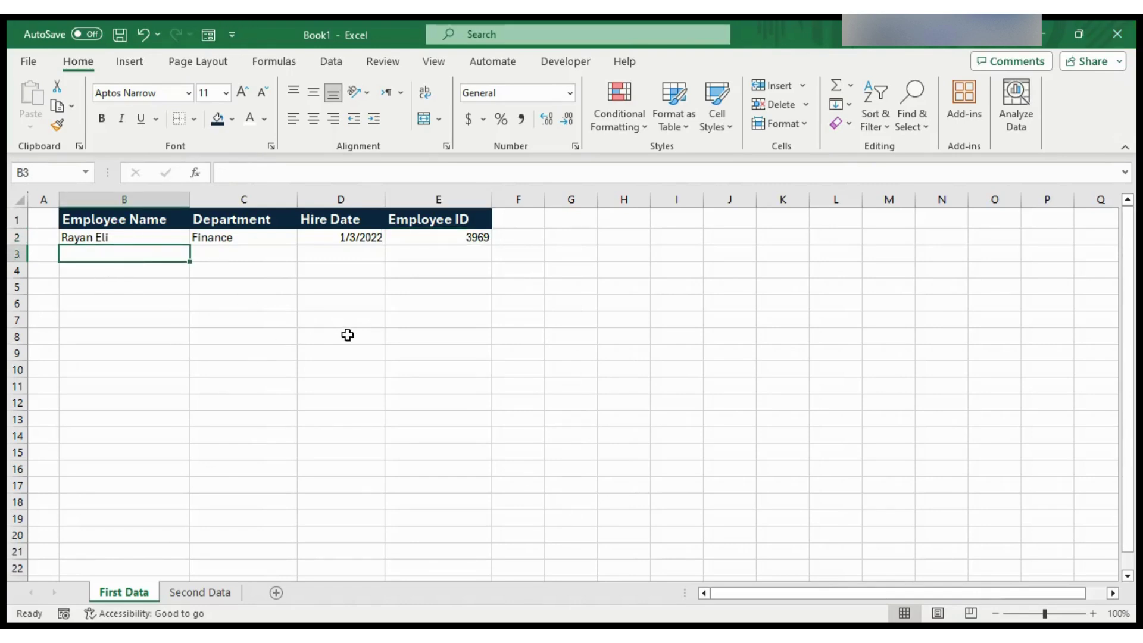
{"action": "left_click", "coordinate": [255, 237]}
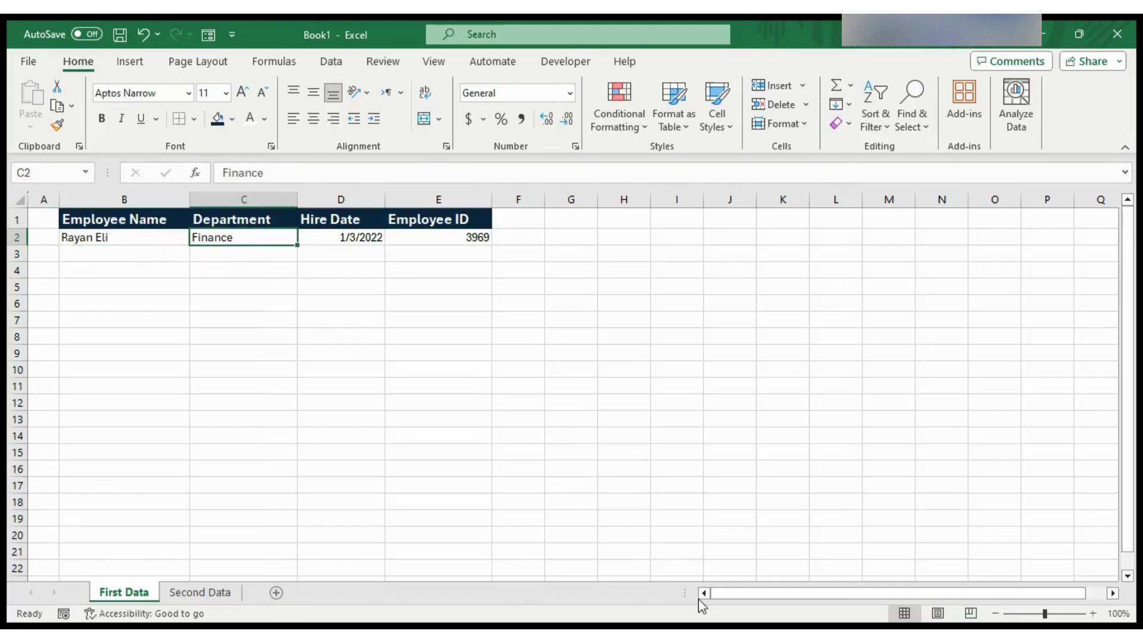
{"action": "left_click", "coordinate": [409, 238]}
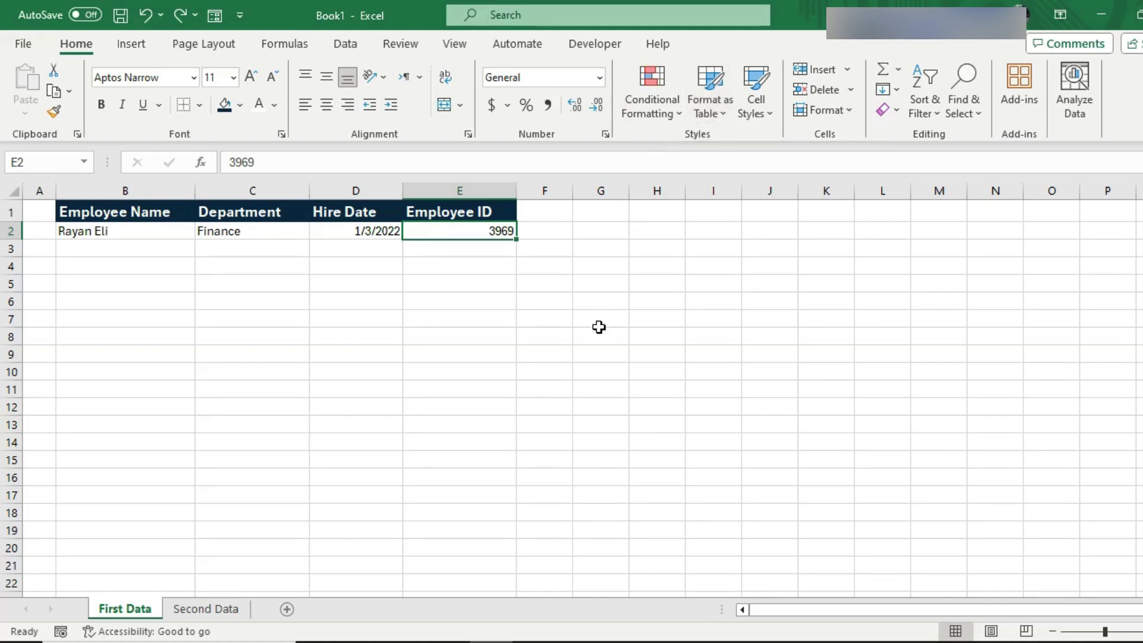
- Convert B1:E2 into a table with Ctrl+T, keeping 'My table has headers' checked
{"action": "key", "text": "ctrl+t"}
{"action": "left_click_drag", "start_coordinate": [788, 337], "coordinate": [640, 225]}
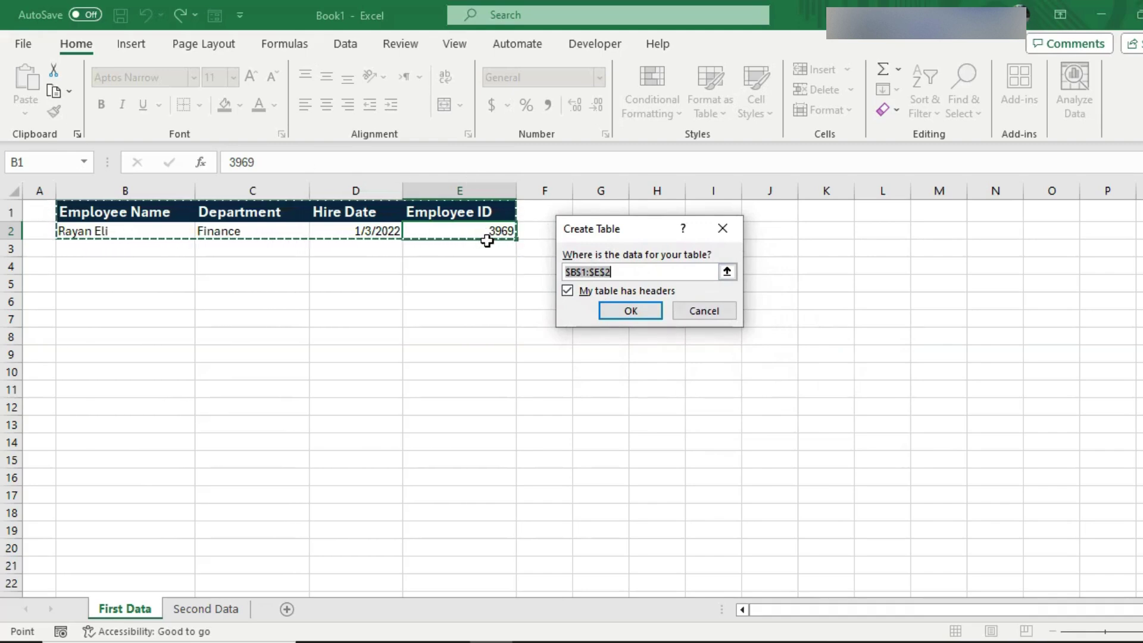
{"action": "left_click", "coordinate": [728, 274]}
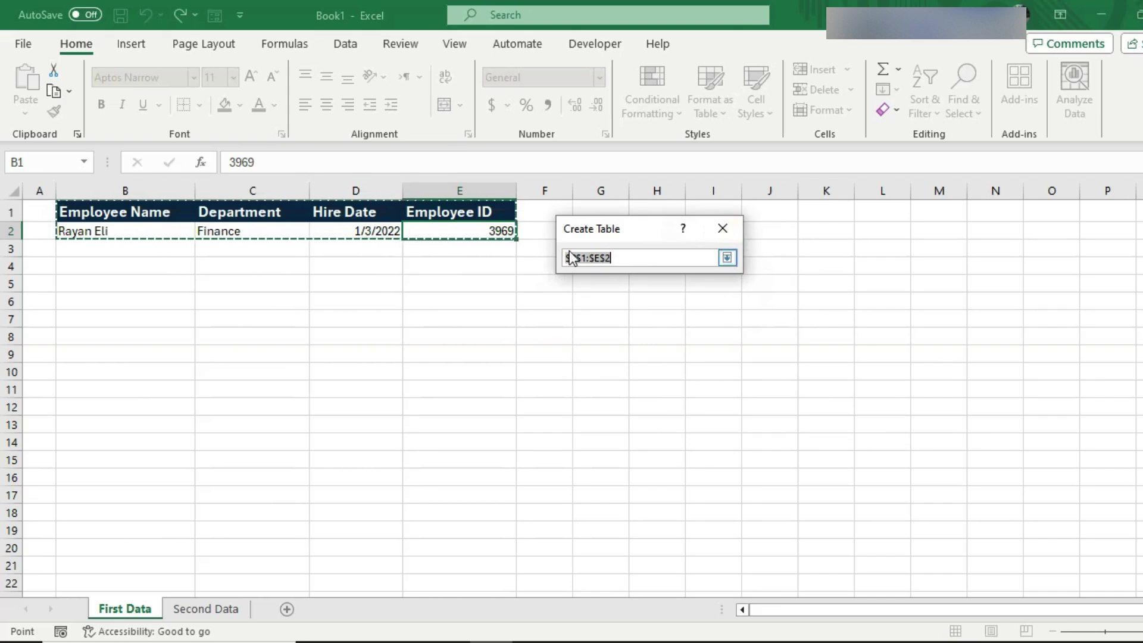
{"action": "left_click", "coordinate": [727, 257]}
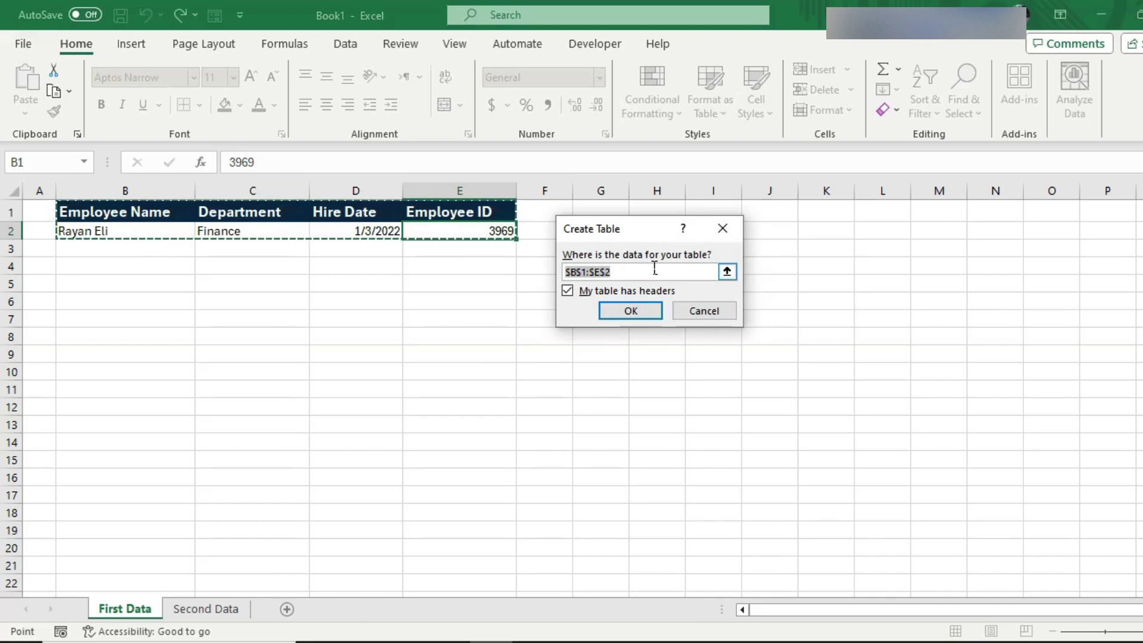
{"action": "left_click", "coordinate": [607, 291]}
{"action": "left_click", "coordinate": [565, 292]}
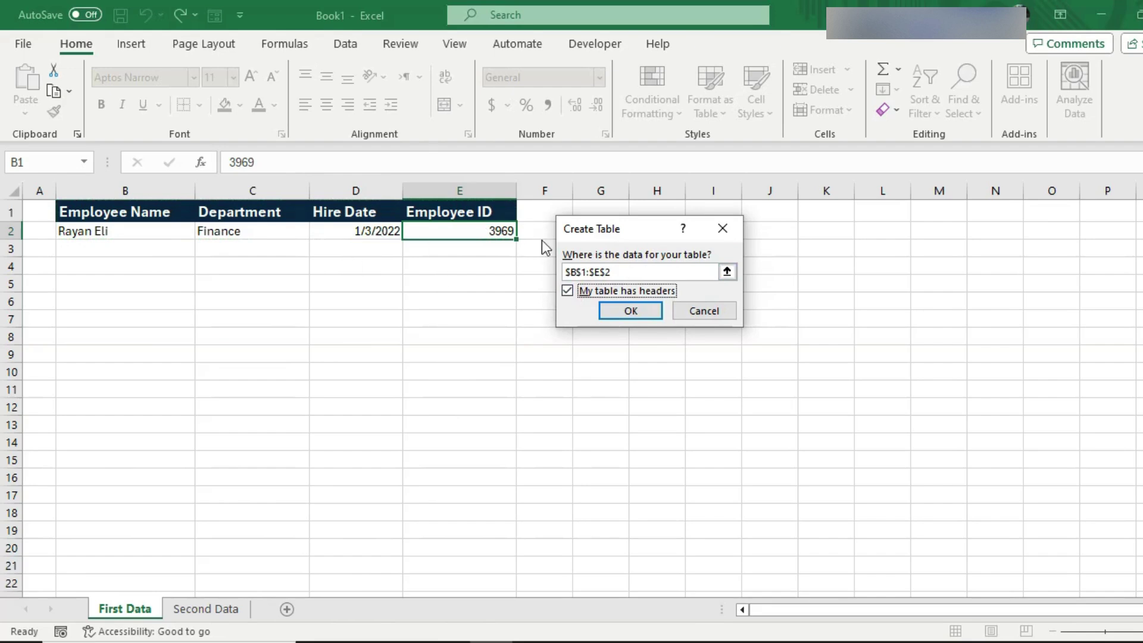
{"action": "left_click", "coordinate": [668, 274]}
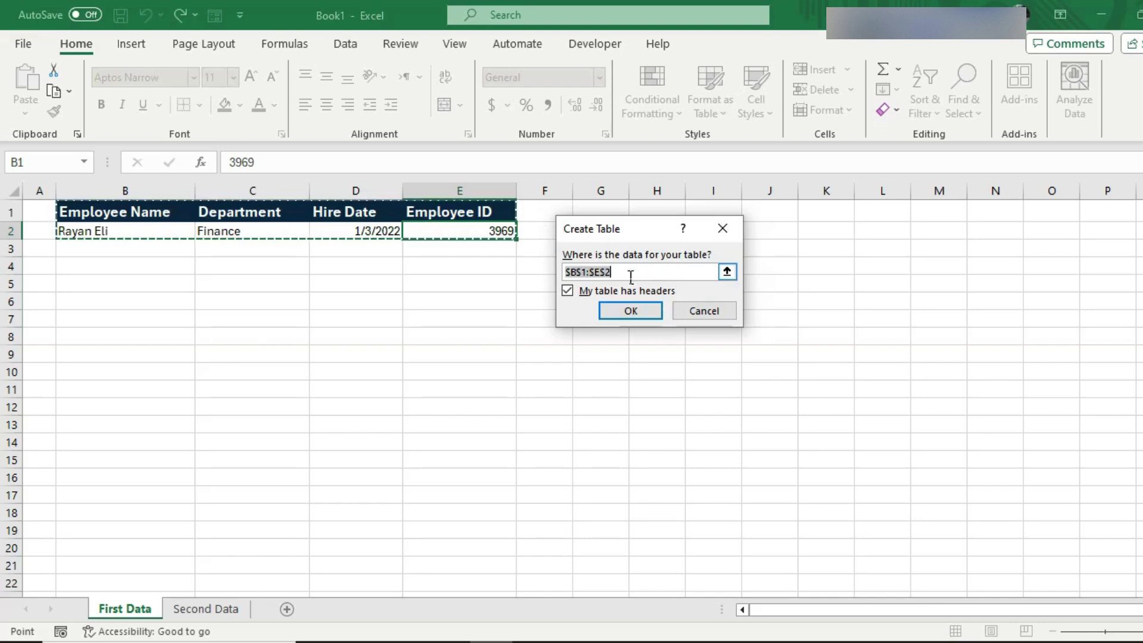
{"action": "left_click", "coordinate": [570, 294]}
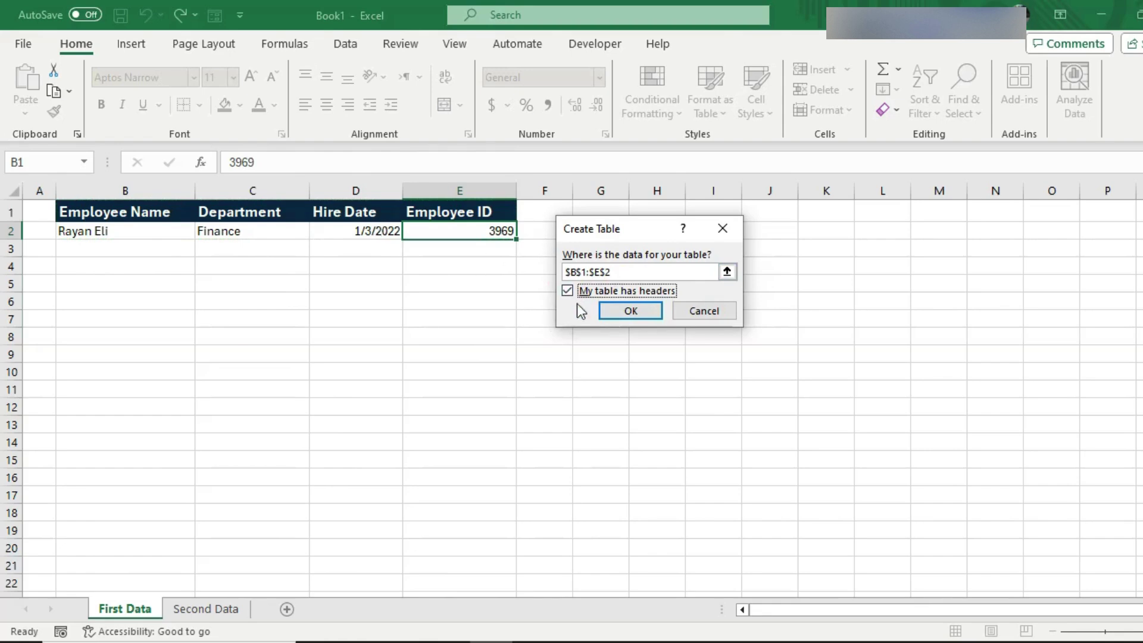
{"action": "left_click", "coordinate": [648, 312]}
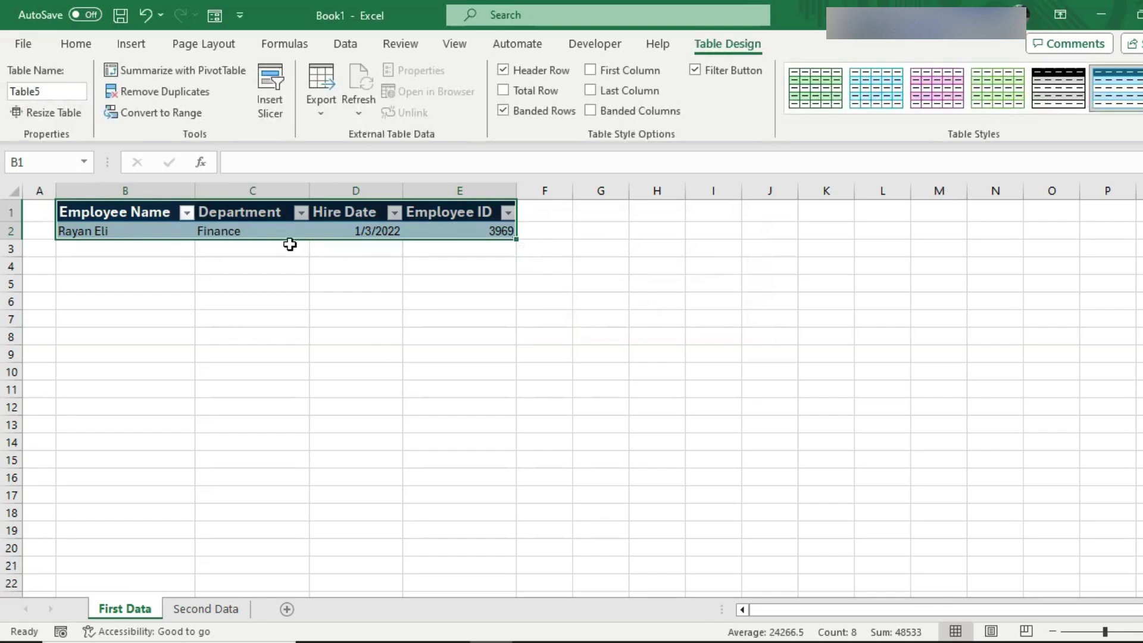
{"action": "left_click", "coordinate": [276, 231]}
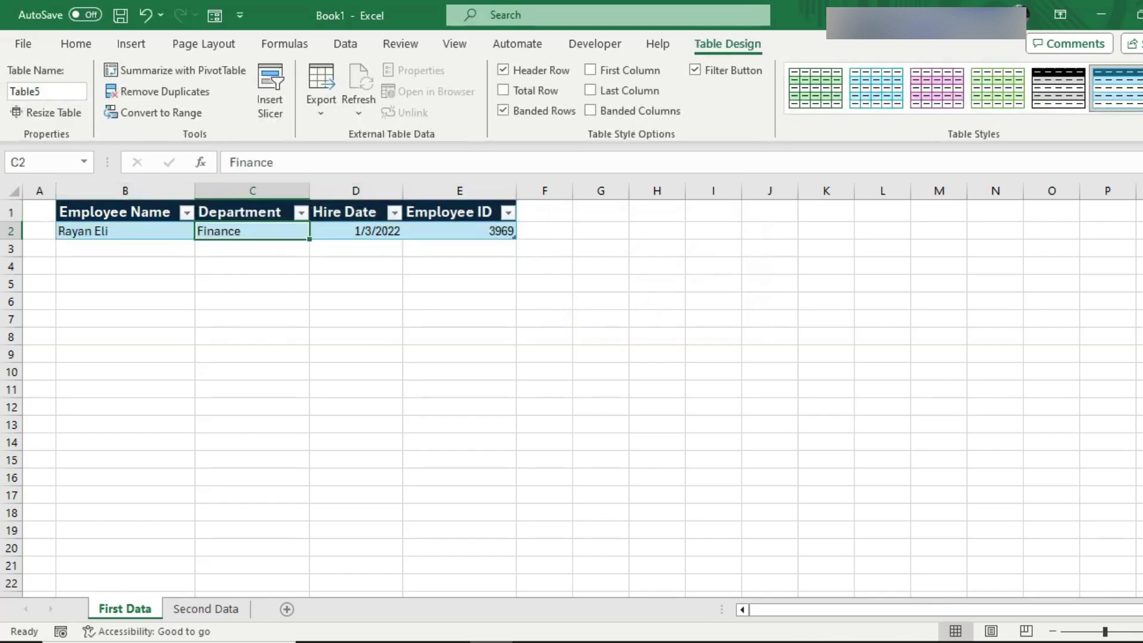
{"action": "left_click", "coordinate": [356, 266]}
{"action": "left_click", "coordinate": [152, 242]}
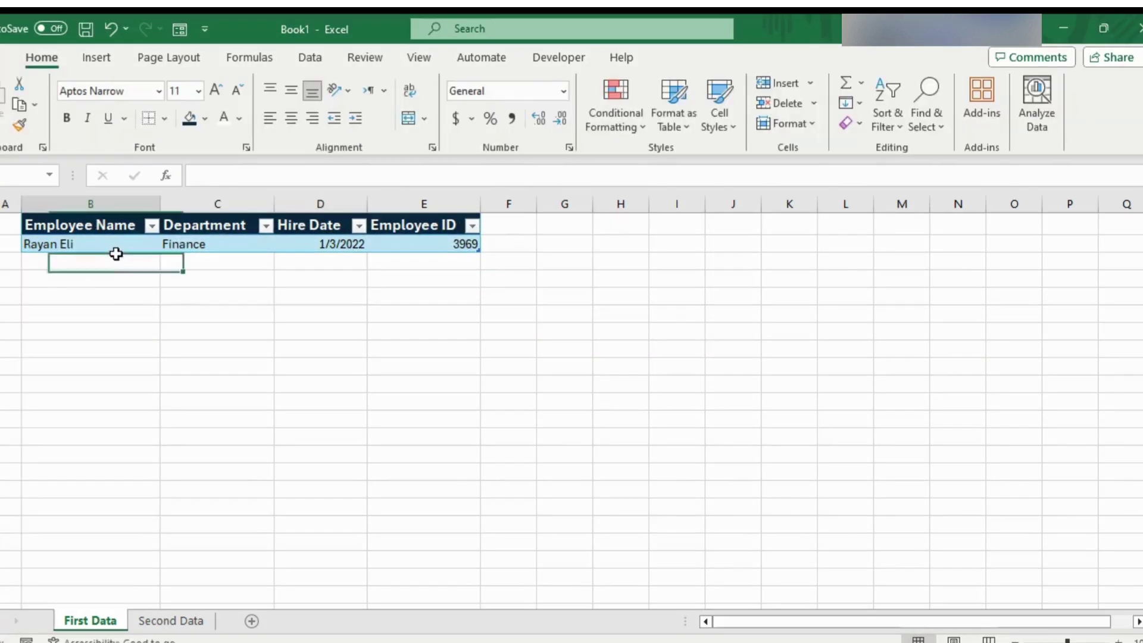
{"action": "left_click", "coordinate": [191, 243]}
{"action": "left_click", "coordinate": [98, 225]}
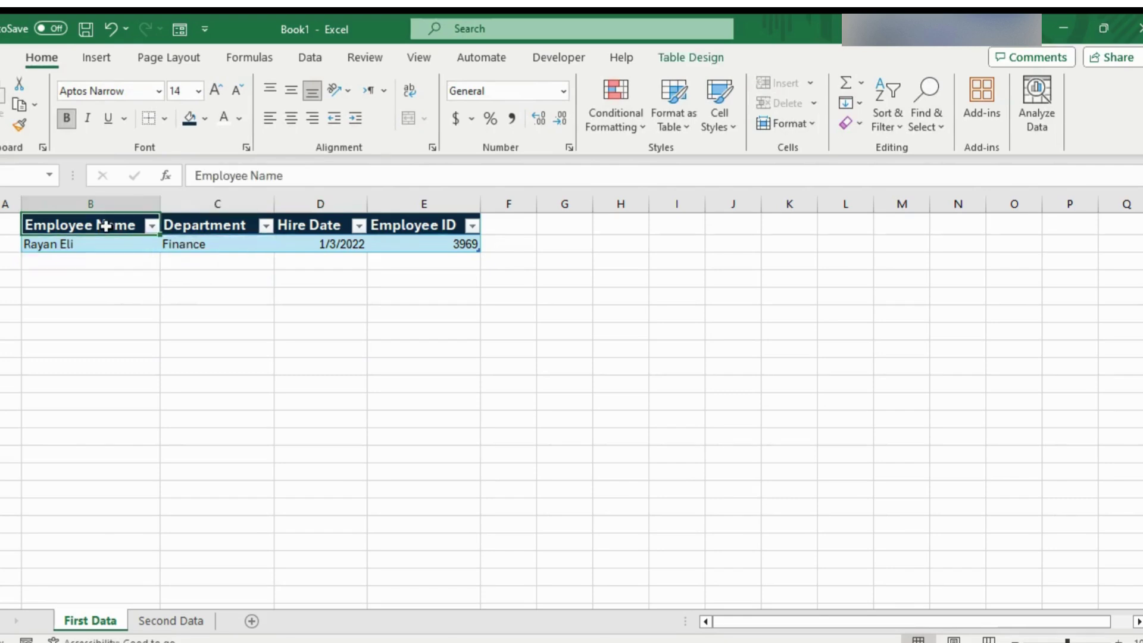
{"action": "left_click", "coordinate": [199, 227]}
{"action": "left_click", "coordinate": [403, 248]}
{"action": "left_click", "coordinate": [327, 261]}
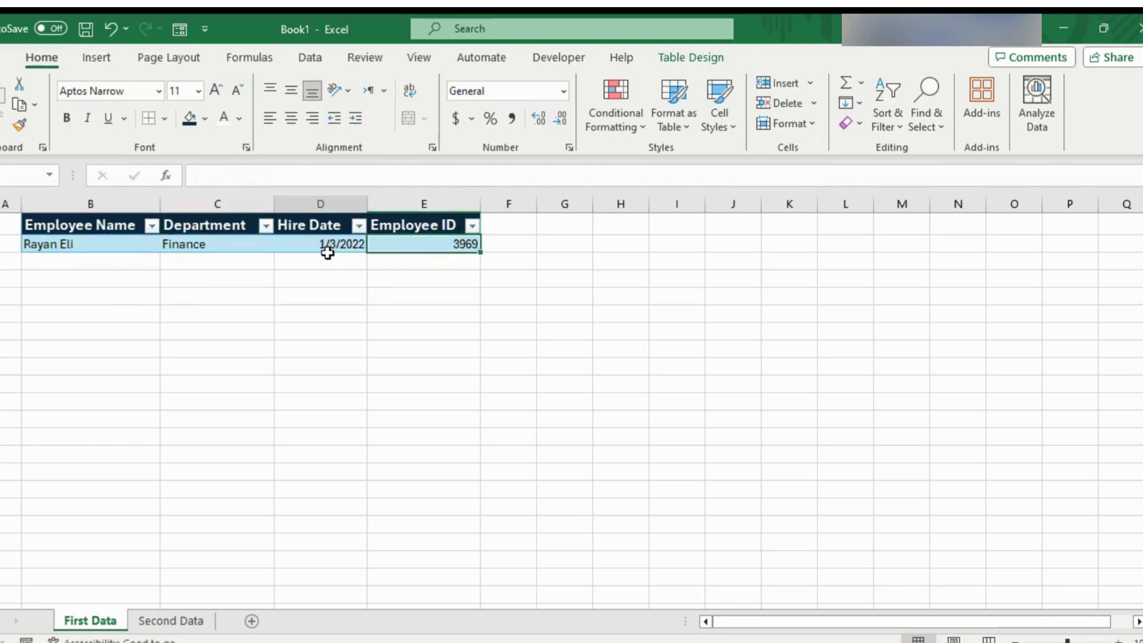
{"action": "left_click", "coordinate": [215, 241]}
{"action": "left_click", "coordinate": [191, 225]}
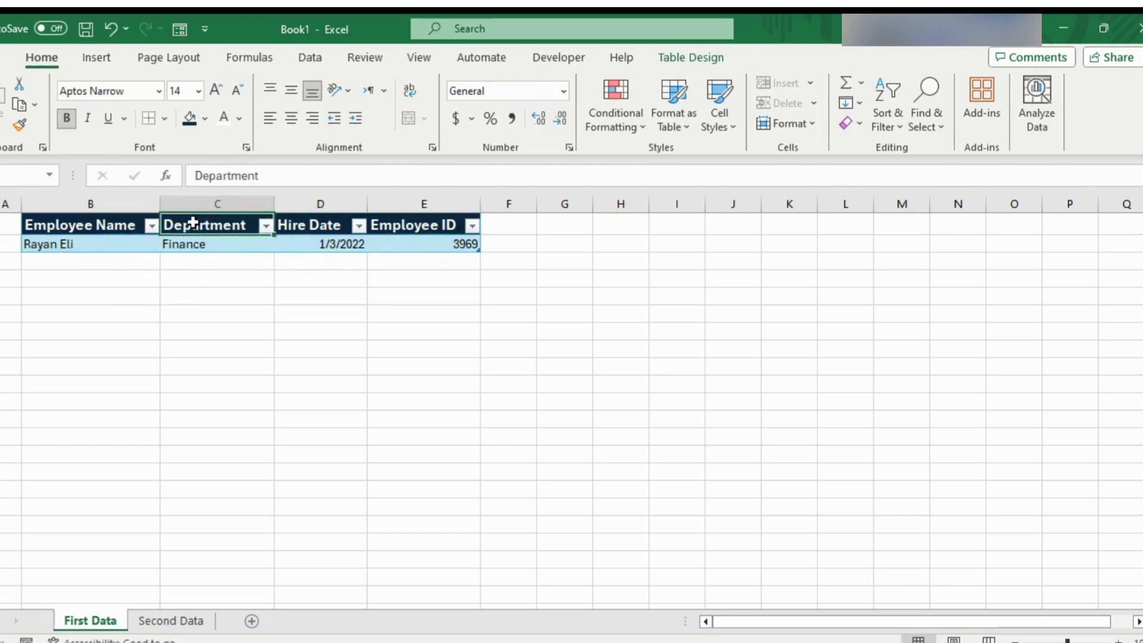
{"action": "left_click", "coordinate": [142, 244]}
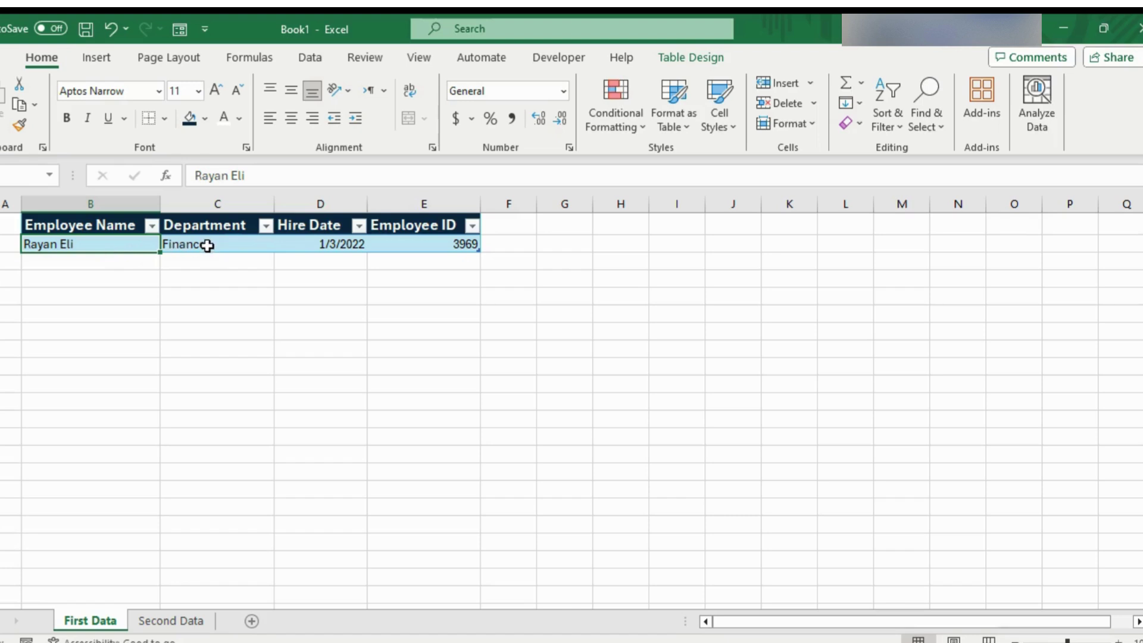
- Open the First Data form showing record 1 of 1 and move it beside the Employee ID column
{"action": "left_click", "coordinate": [180, 28]}
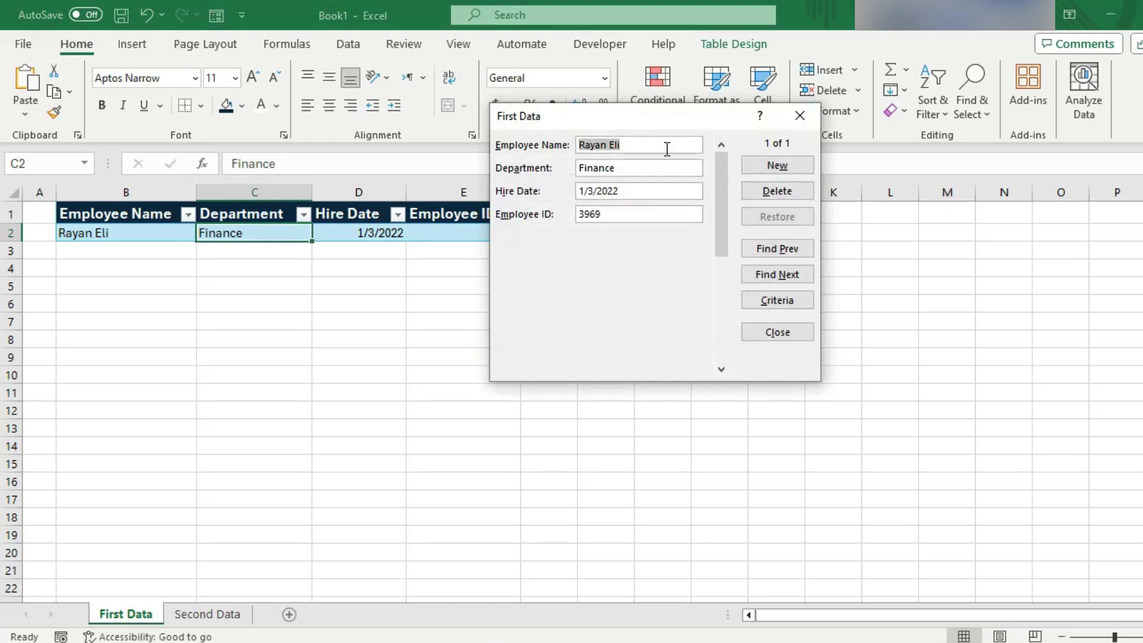
{"action": "left_click_drag", "start_coordinate": [664, 119], "coordinate": [669, 216]}
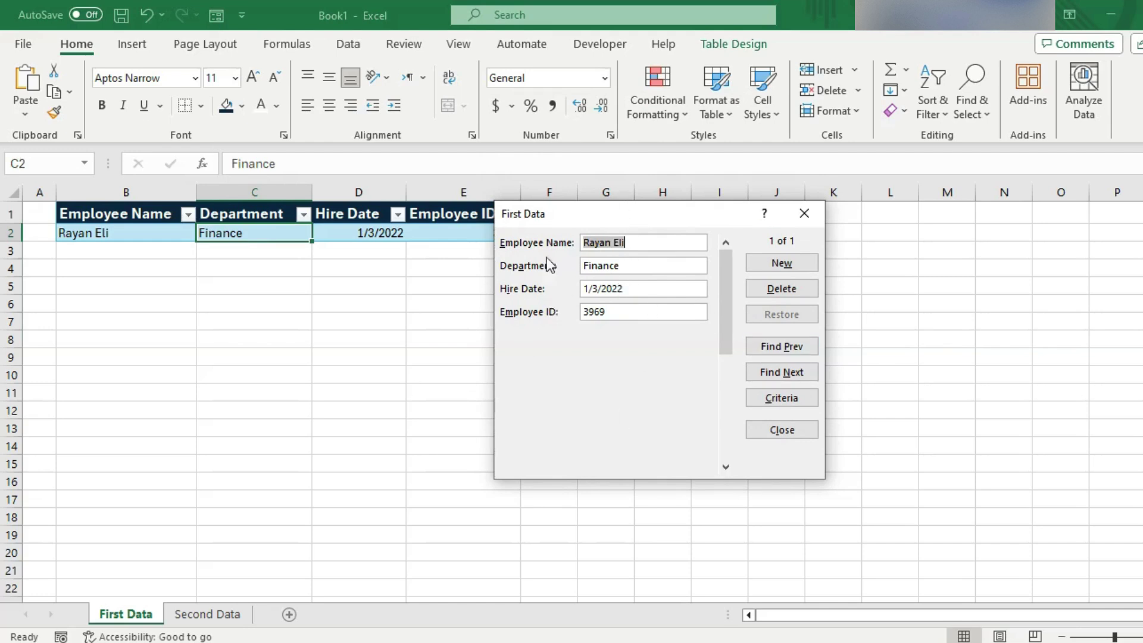
{"action": "left_click", "coordinate": [648, 237]}
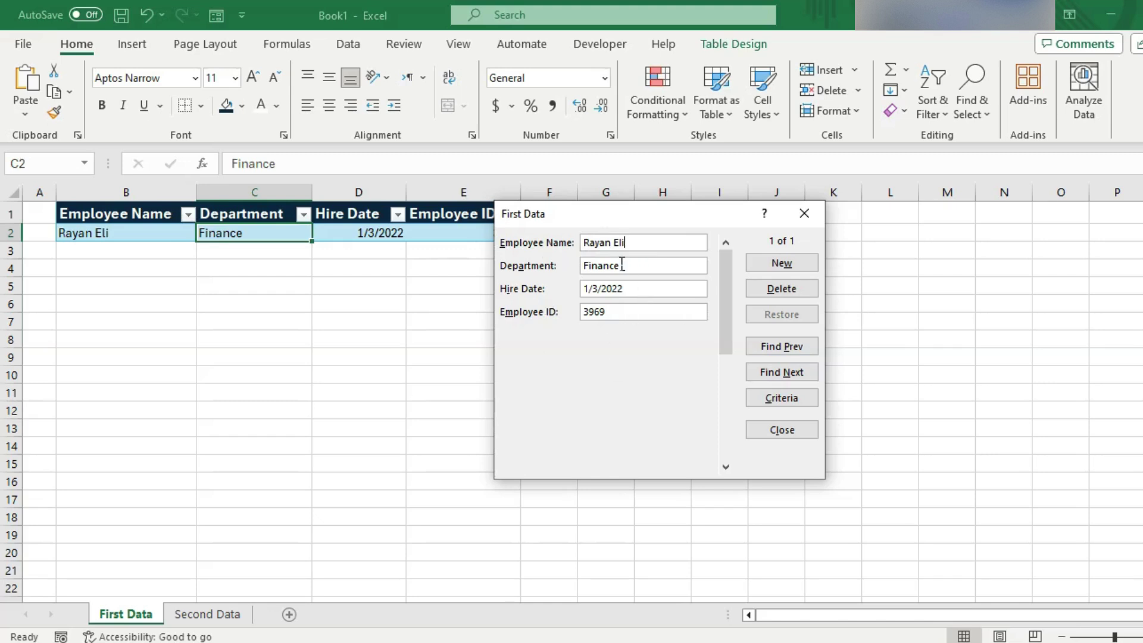
{"action": "left_click", "coordinate": [624, 287]}
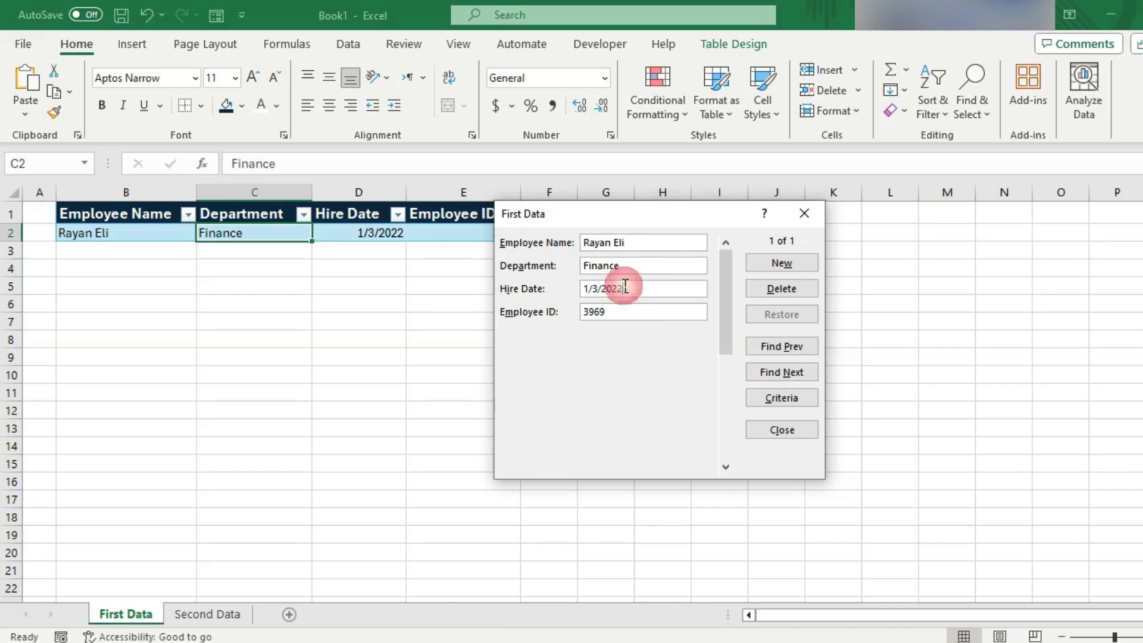
{"action": "left_click", "coordinate": [620, 311]}
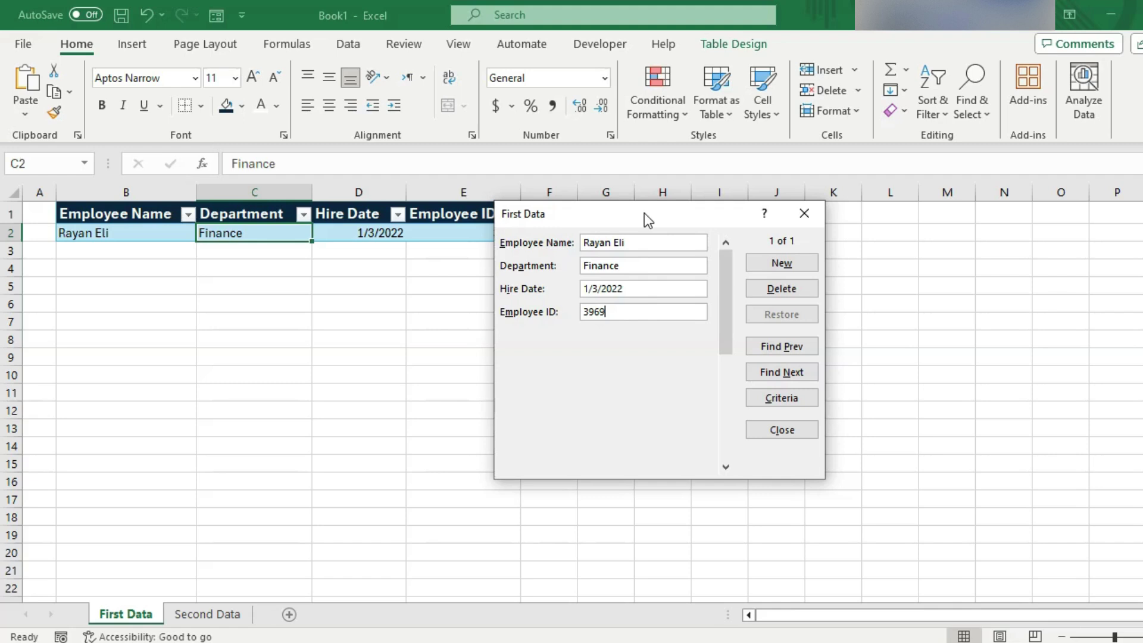
{"action": "left_click_drag", "start_coordinate": [644, 213], "coordinate": [684, 212]}
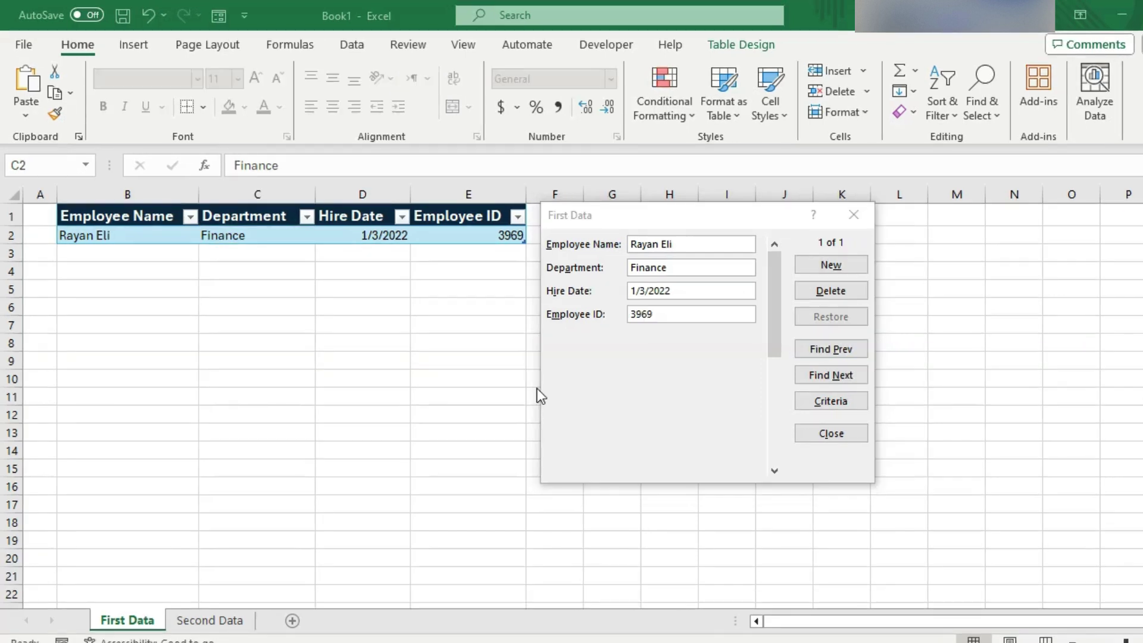
- Start a new form record and enter the employee's name and the Marketing department
{"action": "left_click", "coordinate": [831, 265]}
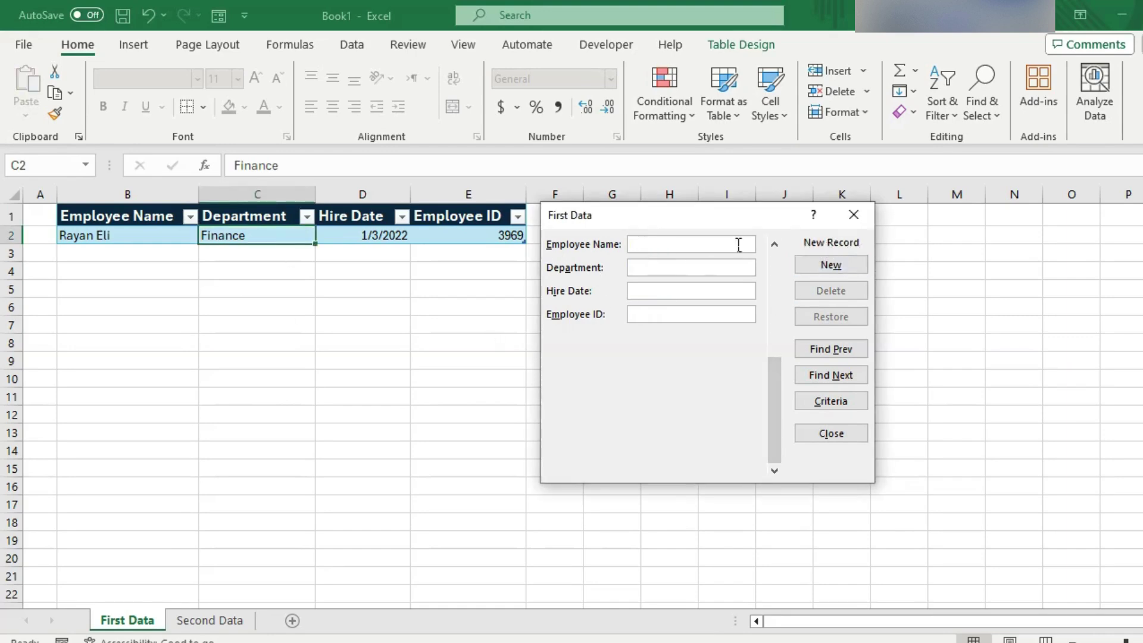
{"action": "left_click", "coordinate": [684, 244]}
{"action": "left_click", "coordinate": [677, 265]}
{"action": "key", "text": "Tab"}
{"action": "left_click", "coordinate": [661, 269]}
{"action": "type", "text": "Marketing"}
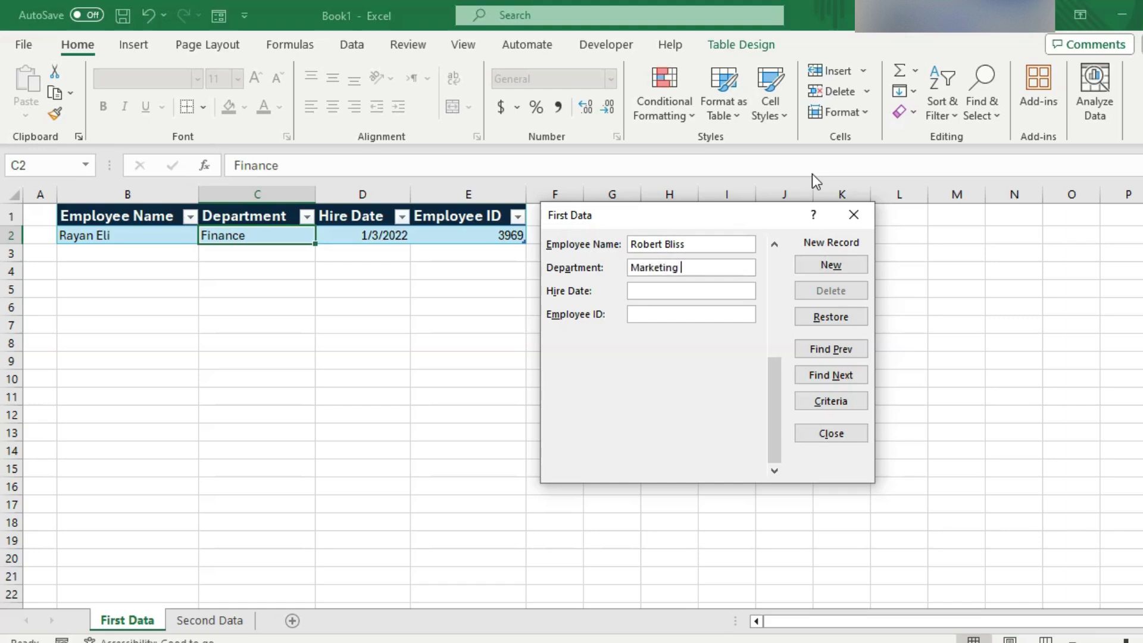
- Enter hire date 1/3/2021 and ID 4969, saving the record into table row 3
{"action": "left_click", "coordinate": [670, 290]}
{"action": "type", "text": "1/3/2021"}
{"action": "left_click", "coordinate": [655, 310]}
{"action": "type", "text": "4969"}
{"action": "key", "text": "Return"}
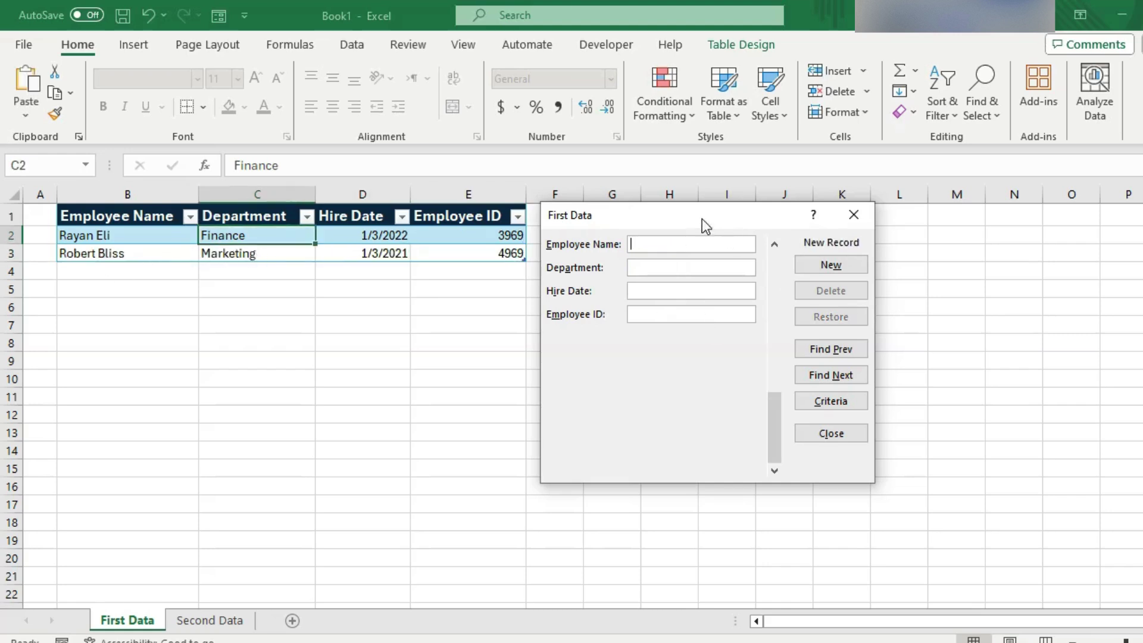
{"action": "left_click_drag", "start_coordinate": [705, 224], "coordinate": [662, 212]}
{"action": "left_click", "coordinate": [638, 241]}
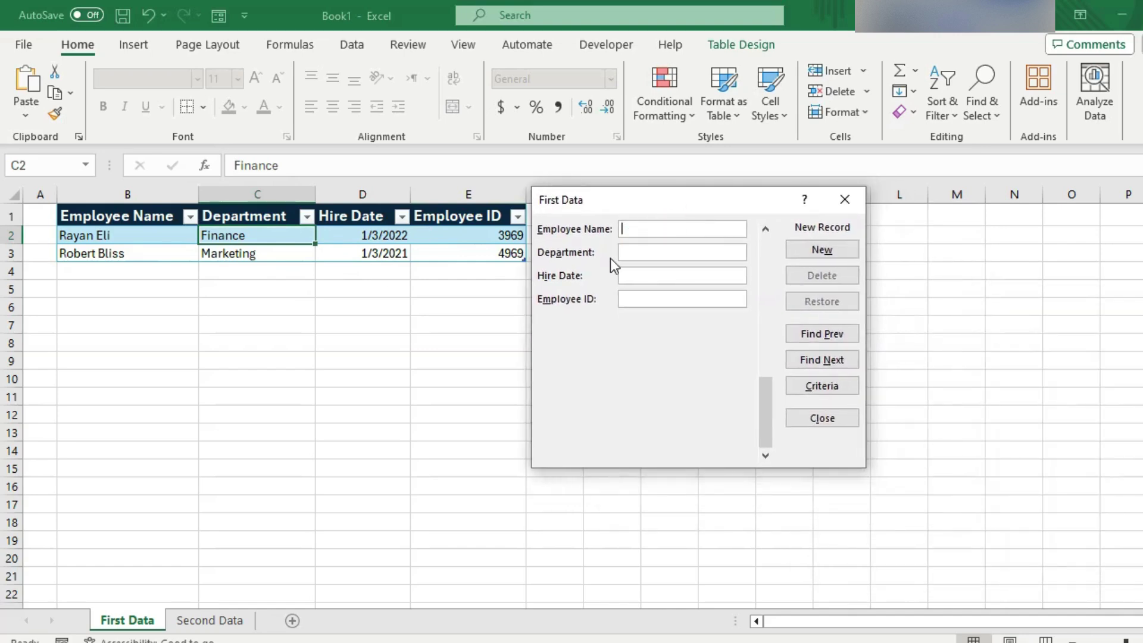
- Close and reopen the First Data form, move it beside the table, and start a blank record
{"action": "left_click", "coordinate": [839, 202]}
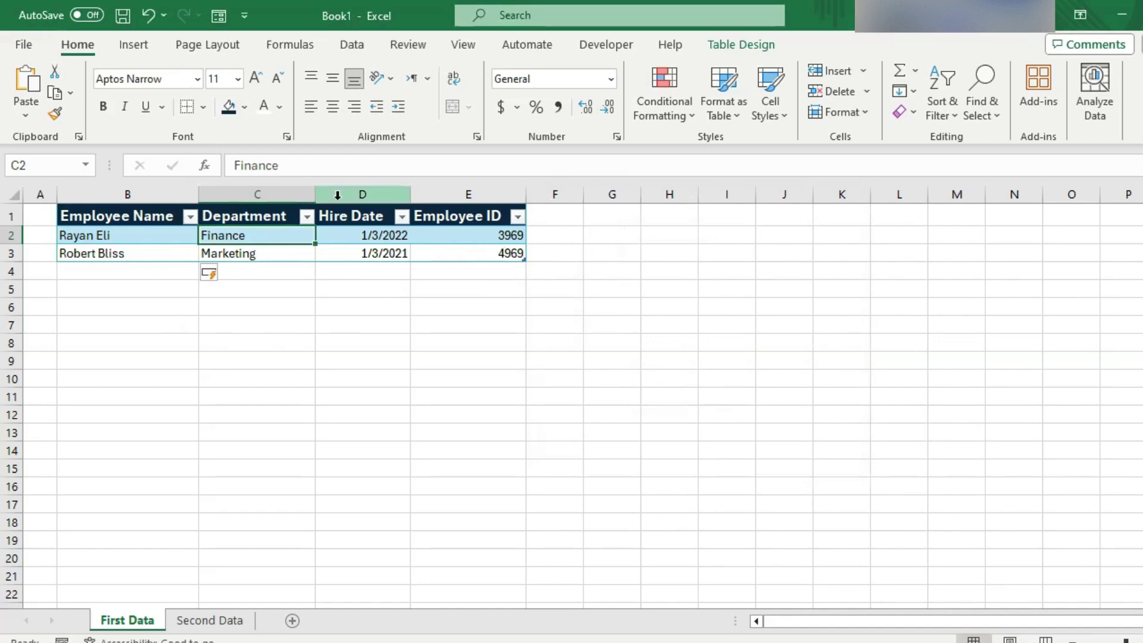
{"action": "left_click", "coordinate": [218, 18]}
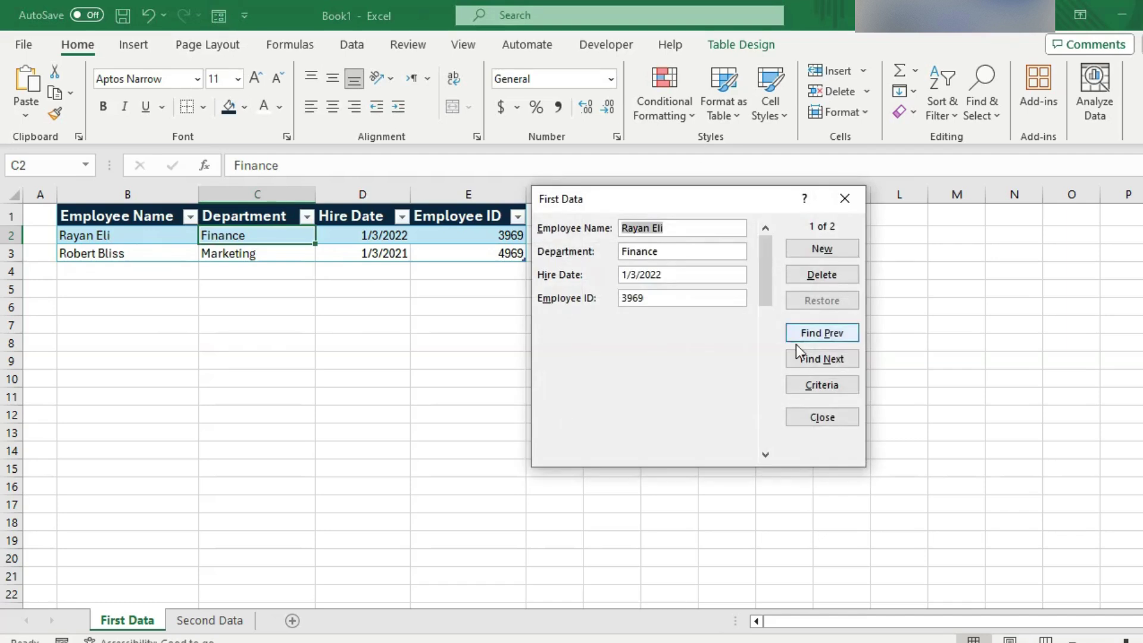
{"action": "left_click", "coordinate": [845, 203]}
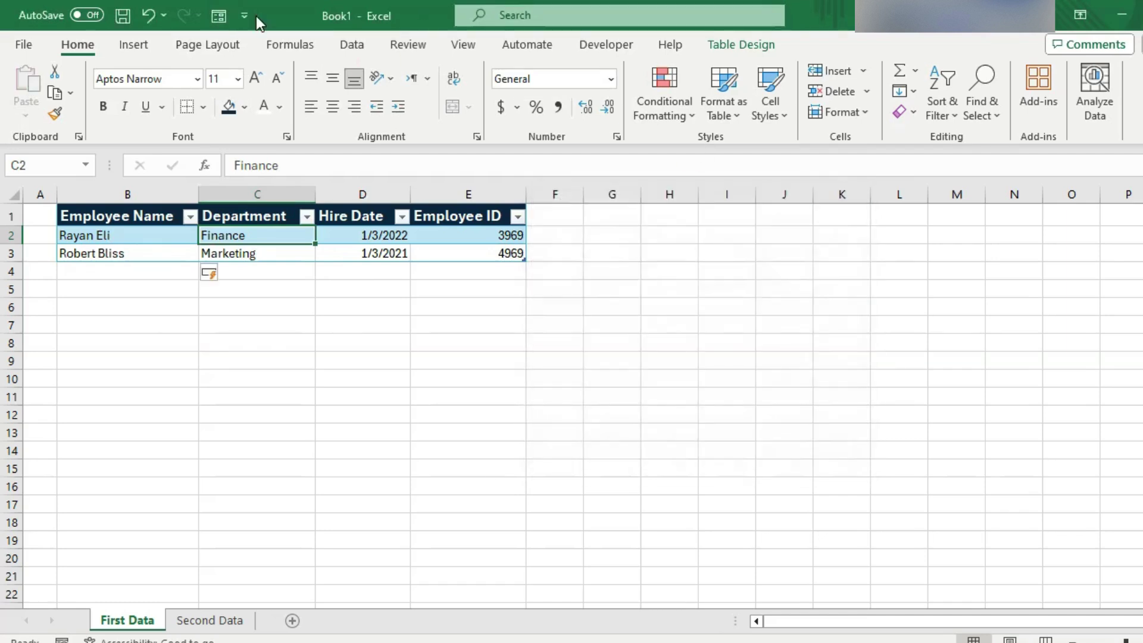
{"action": "left_click", "coordinate": [217, 16]}
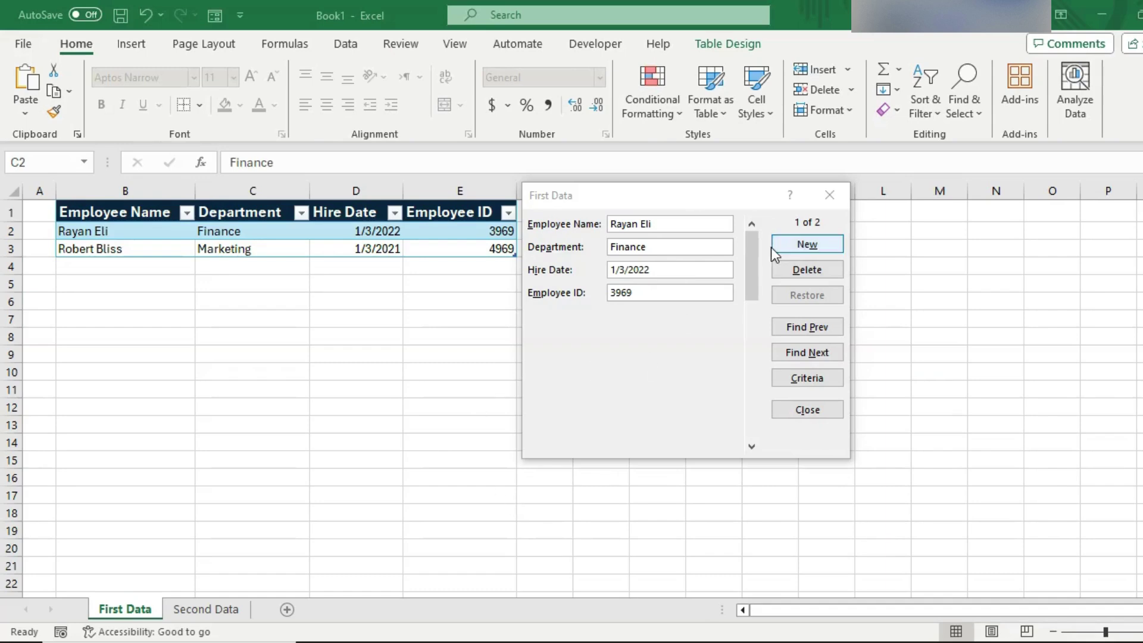
{"action": "left_click_drag", "start_coordinate": [721, 196], "coordinate": [798, 198]}
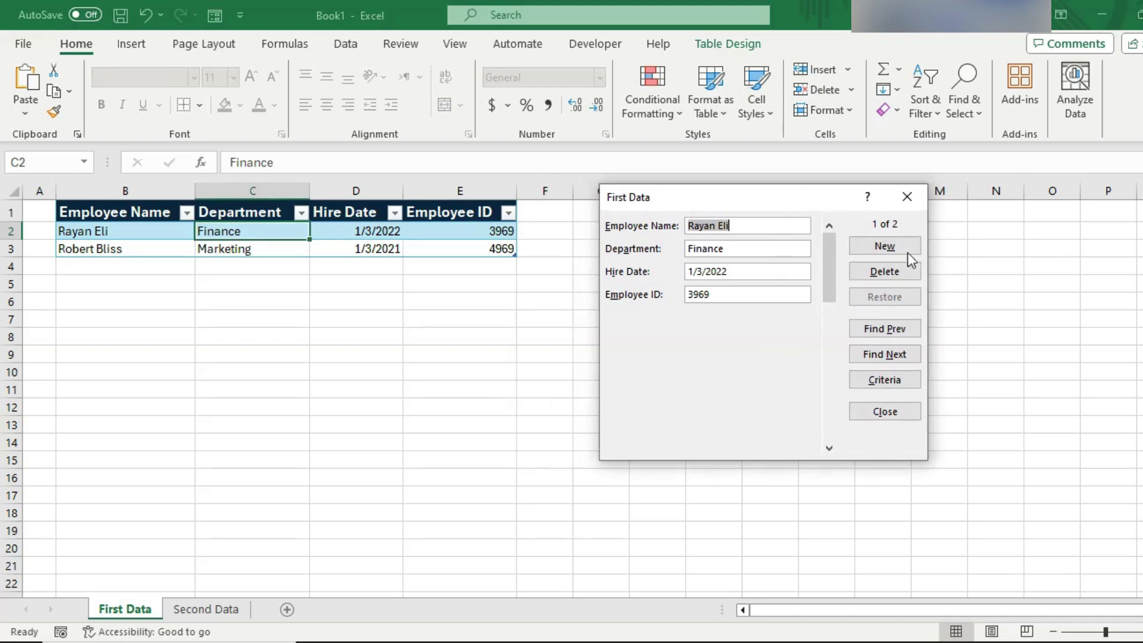
{"action": "left_click", "coordinate": [879, 241]}
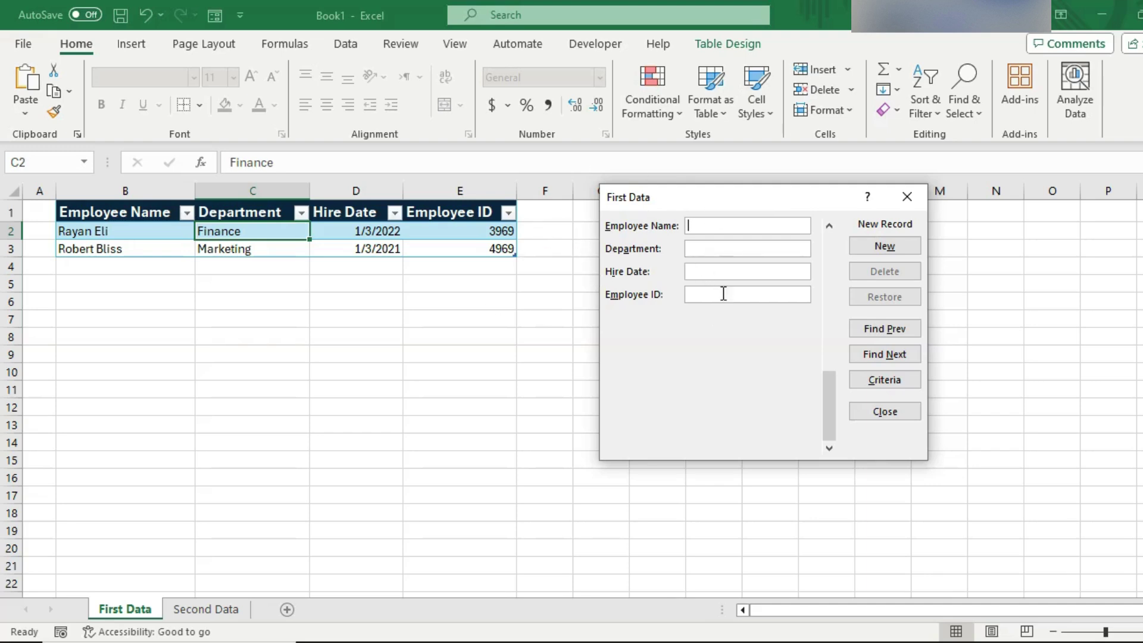
{"action": "left_click_drag", "start_coordinate": [692, 197], "coordinate": [624, 190]}
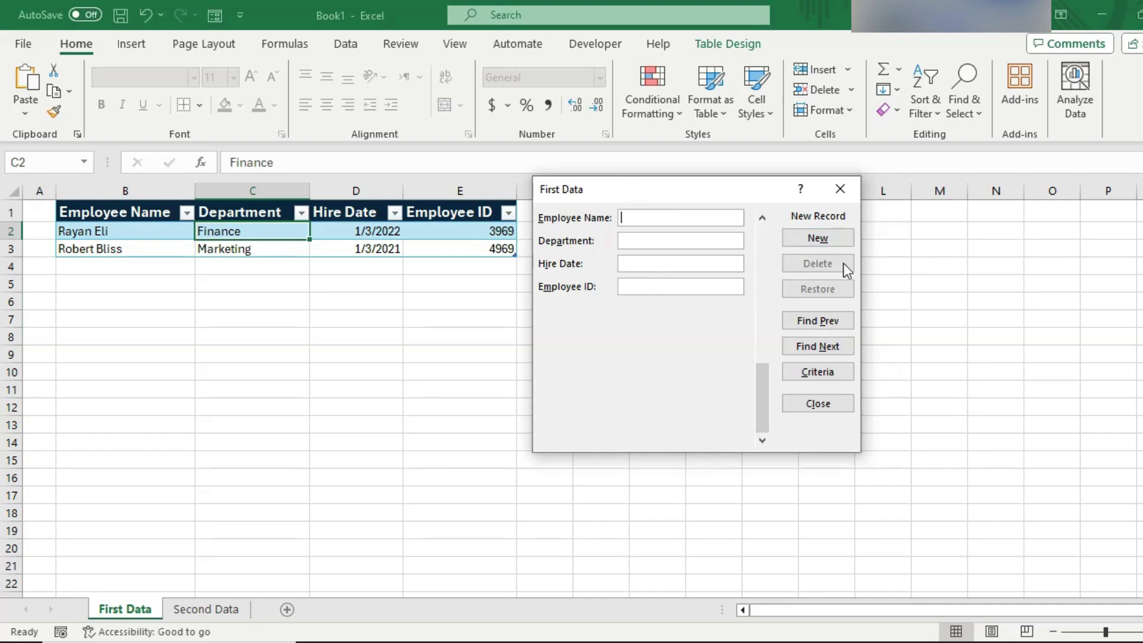
{"action": "type", "text": "ddf"}
{"action": "key", "text": "Tab"}
{"action": "type", "text": "jhsdj"}
{"action": "key", "text": "Tab"}
{"action": "type", "text": "jasdjs"}
{"action": "key", "text": "Tab"}
{"action": "type", "text": "hdjas"}
{"action": "key", "text": "Up"}
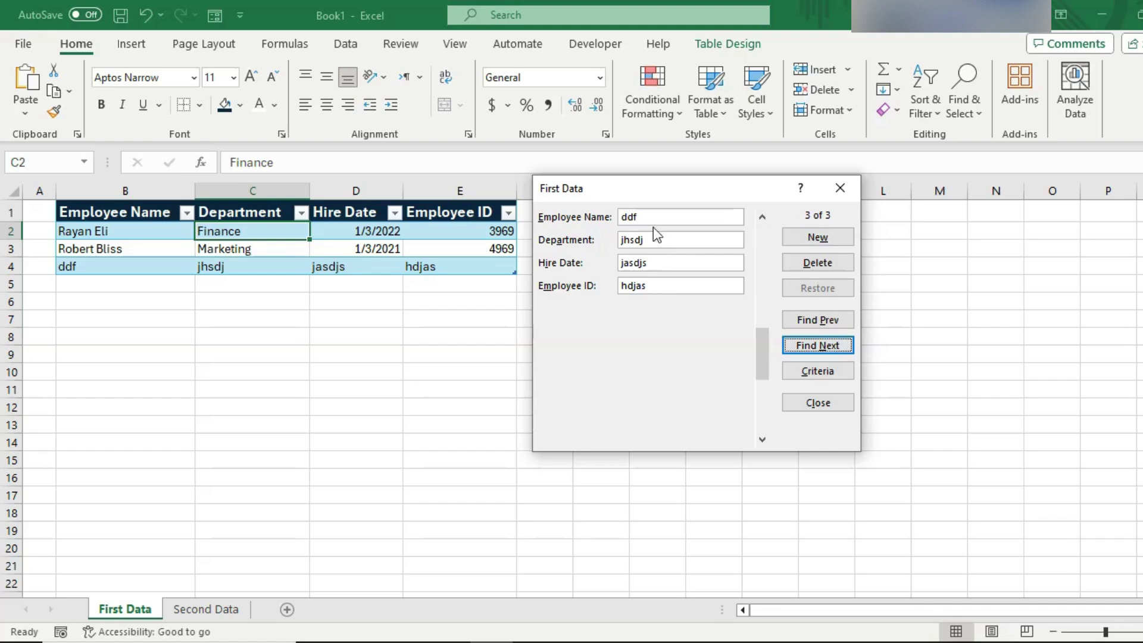
{"action": "left_click", "coordinate": [818, 346]}
{"action": "left_click", "coordinate": [651, 269]}
{"action": "left_click", "coordinate": [818, 263]}
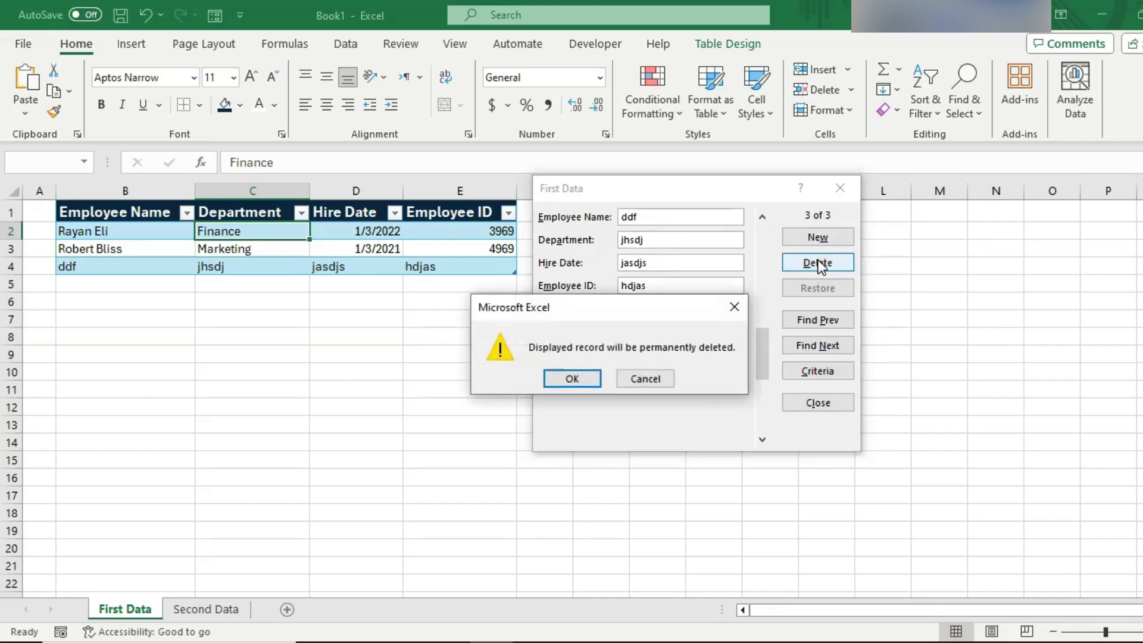
{"action": "left_click", "coordinate": [581, 379]}
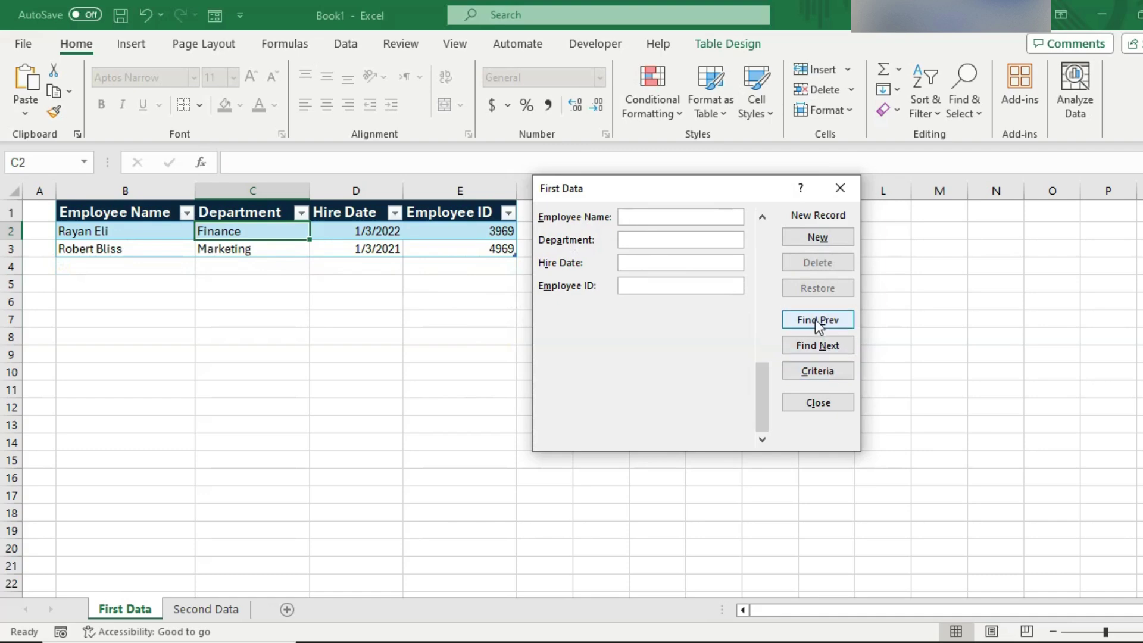
- Close and reopen the First Data form, shift it right, then close it again
{"action": "key", "text": "Escape"}
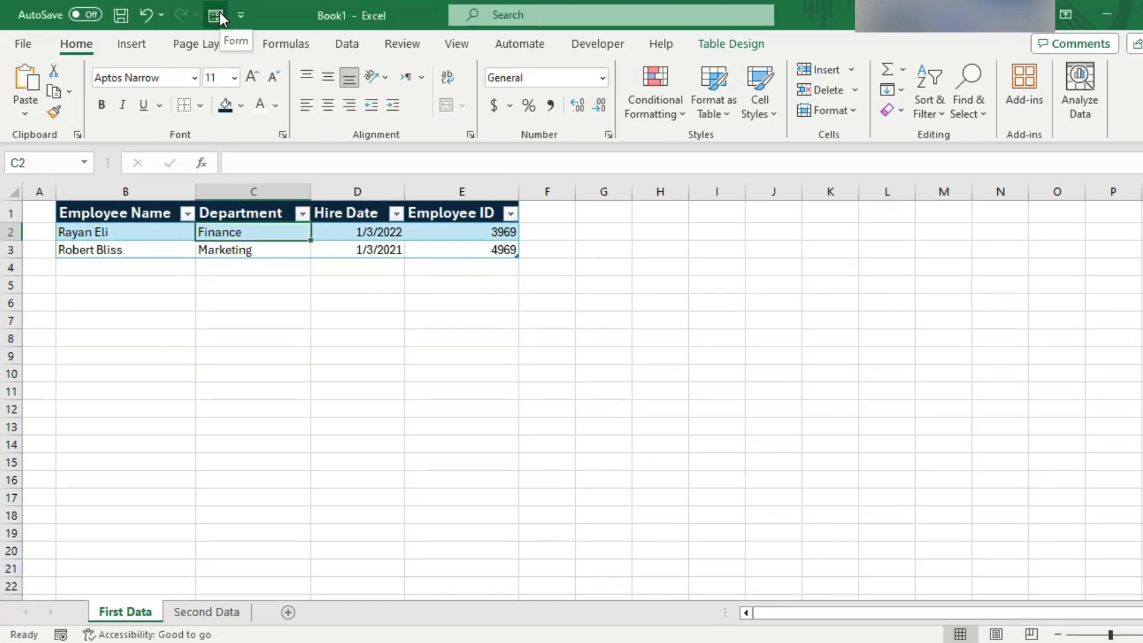
{"action": "left_click", "coordinate": [218, 17]}
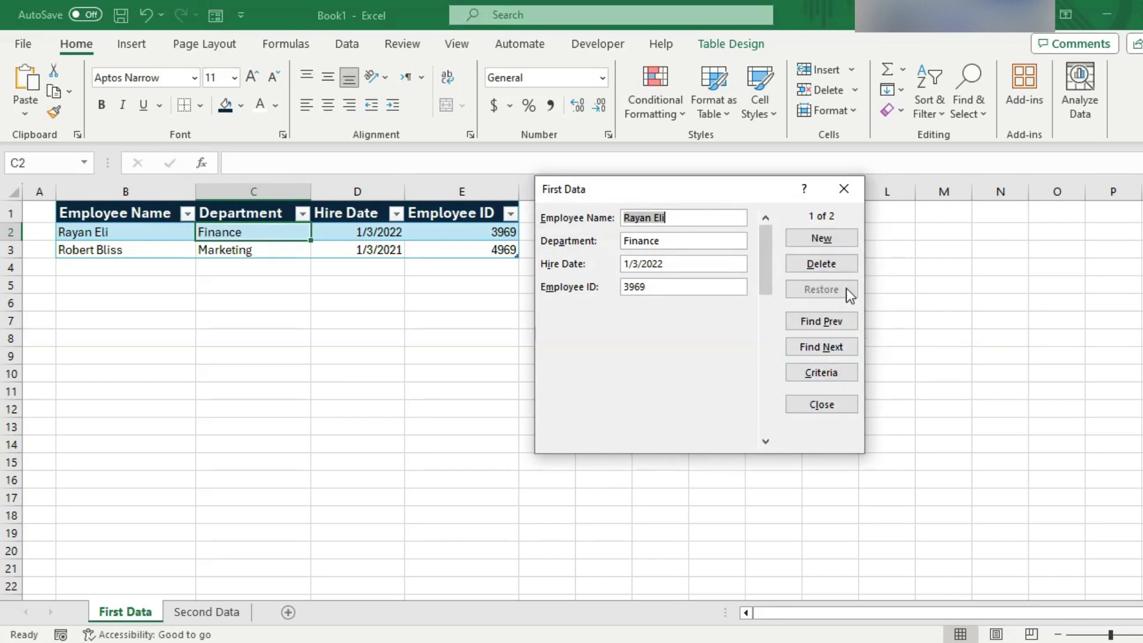
{"action": "left_click_drag", "start_coordinate": [714, 195], "coordinate": [746, 194]}
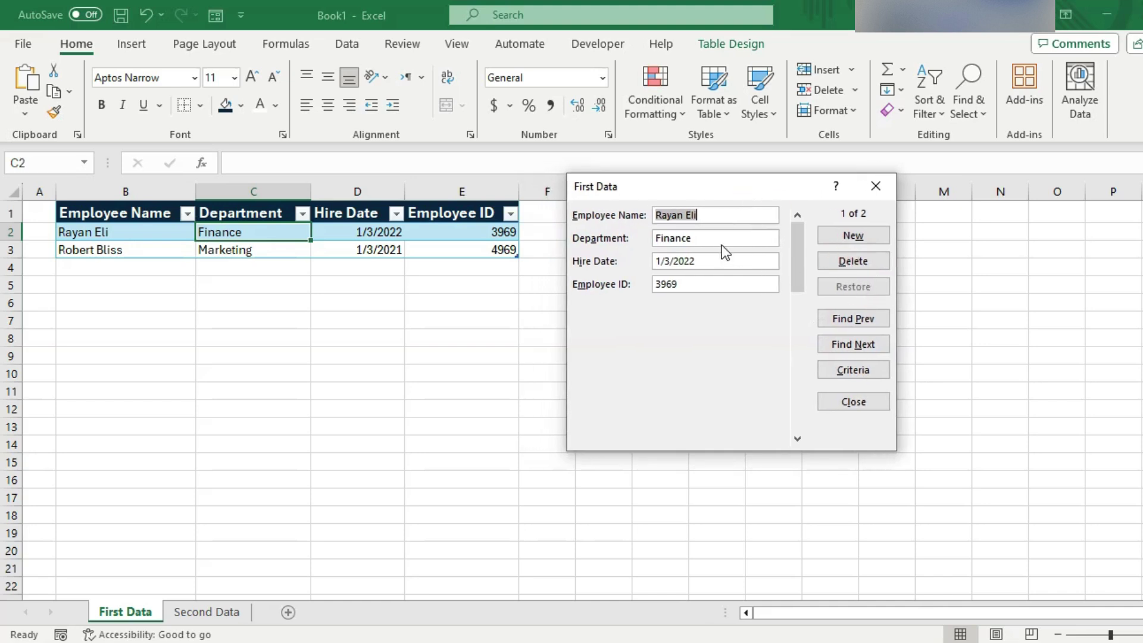
{"action": "left_click", "coordinate": [876, 186]}
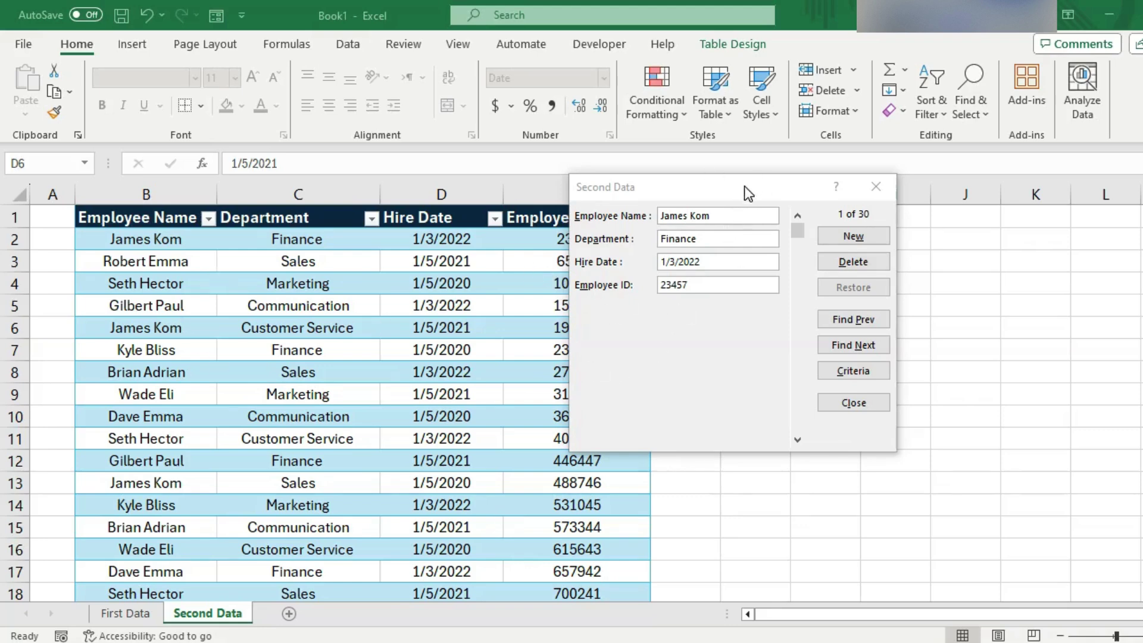
{"action": "left_click_drag", "start_coordinate": [744, 185], "coordinate": [689, 164]}
{"action": "left_click", "coordinate": [697, 185]}
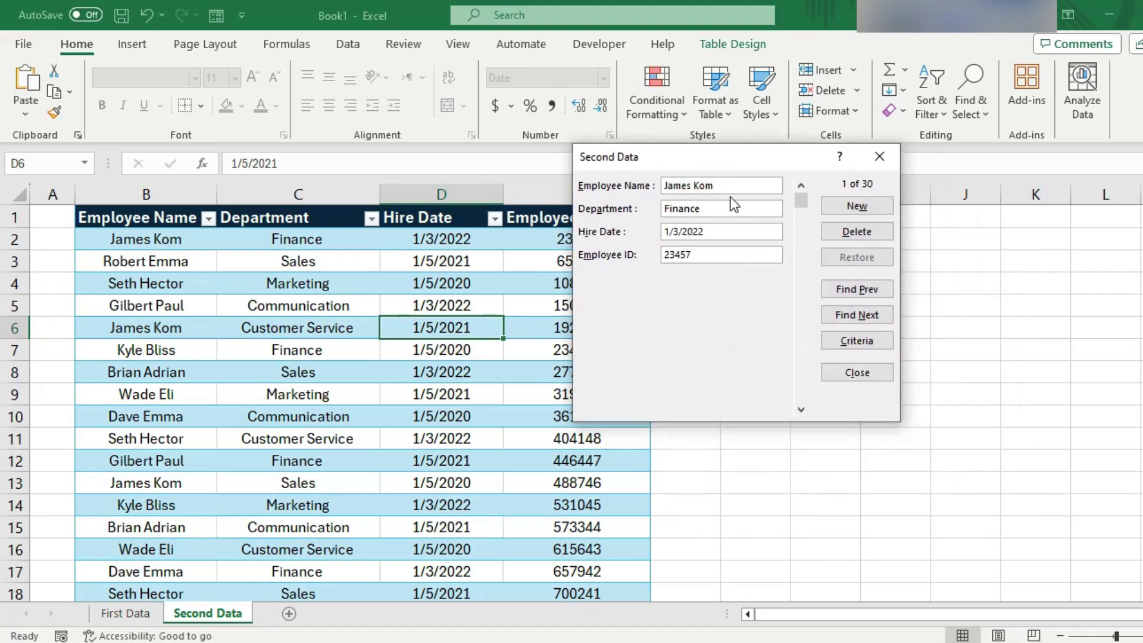
{"action": "key", "text": "Tab"}
{"action": "key", "text": "BackSpace"}
{"action": "type", "text": "Sales"}
{"action": "left_click_drag", "start_coordinate": [706, 153], "coordinate": [682, 161]}
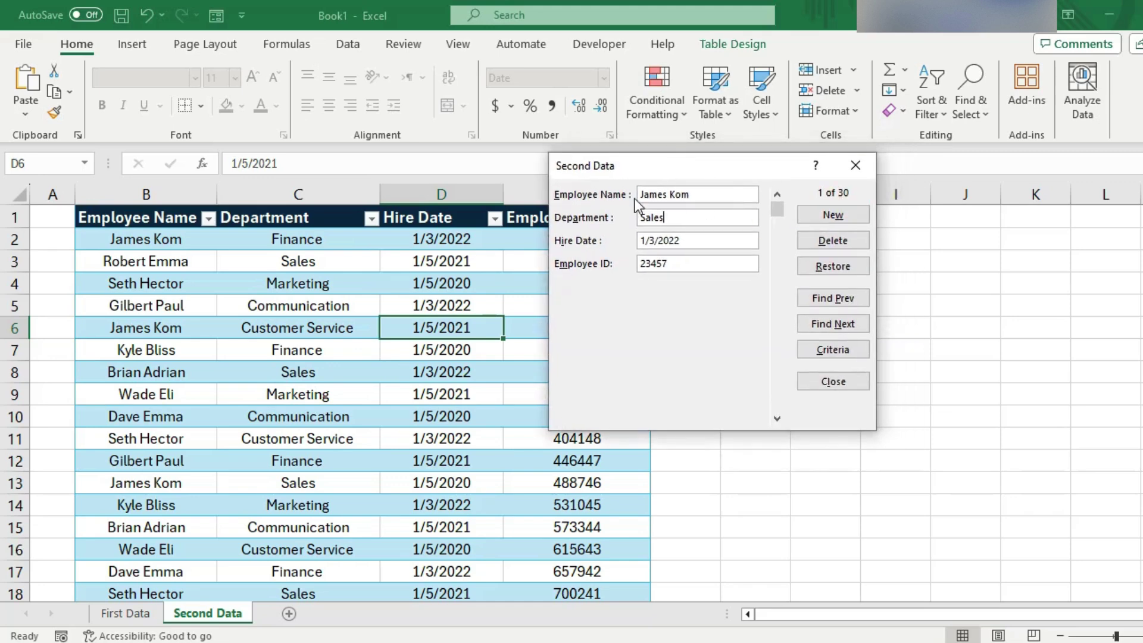
{"action": "left_click", "coordinate": [848, 265]}
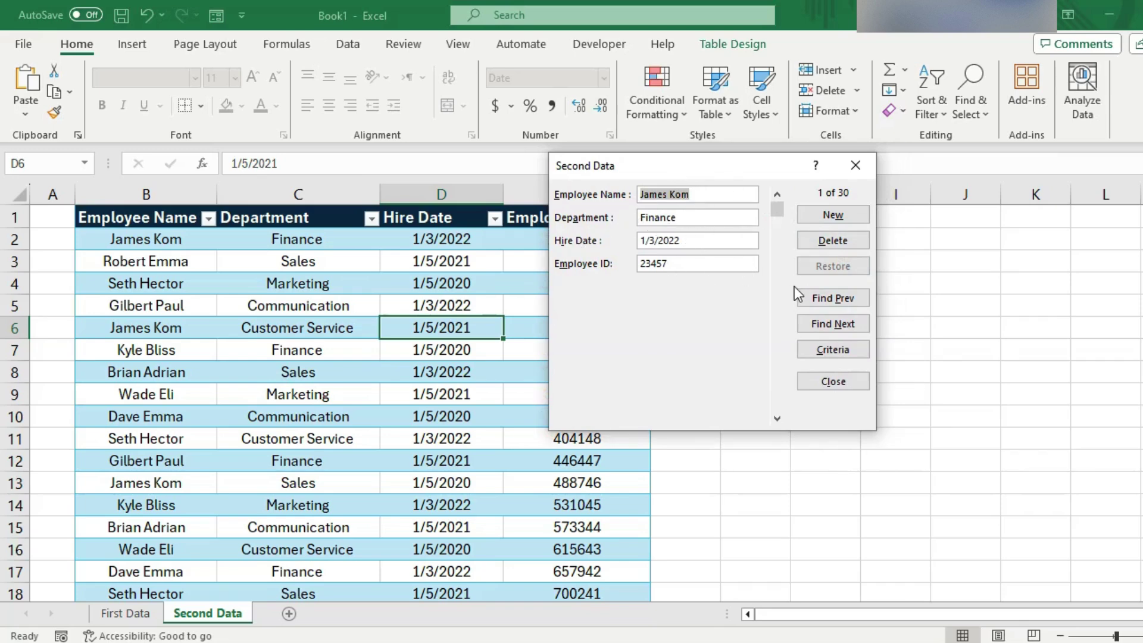
{"action": "key", "text": "End"}
- Run a criteria search using part of the employee's name and Communications as the department
{"action": "left_click_drag", "start_coordinate": [707, 165], "coordinate": [728, 158]}
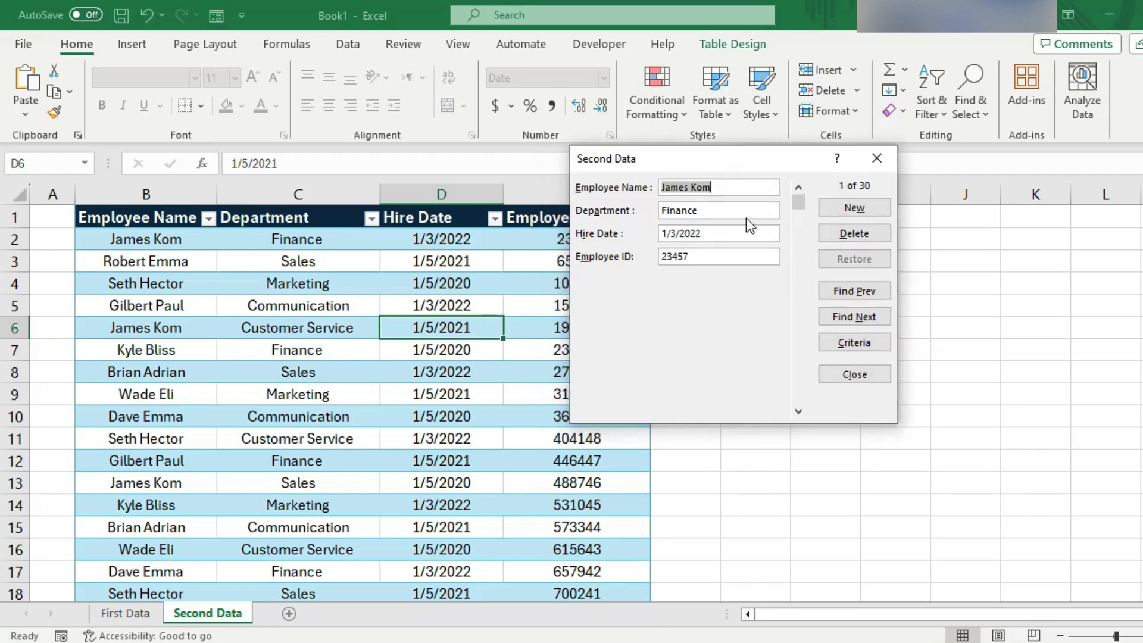
{"action": "left_click", "coordinate": [847, 339]}
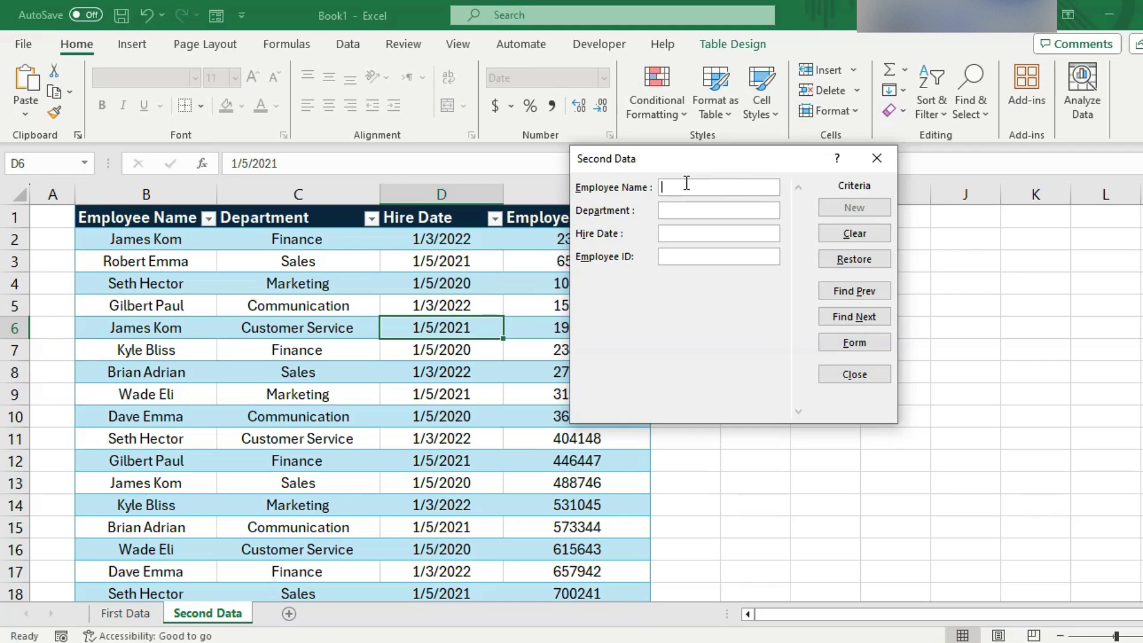
{"action": "type", "text": "Paul"}
{"action": "left_click", "coordinate": [680, 254]}
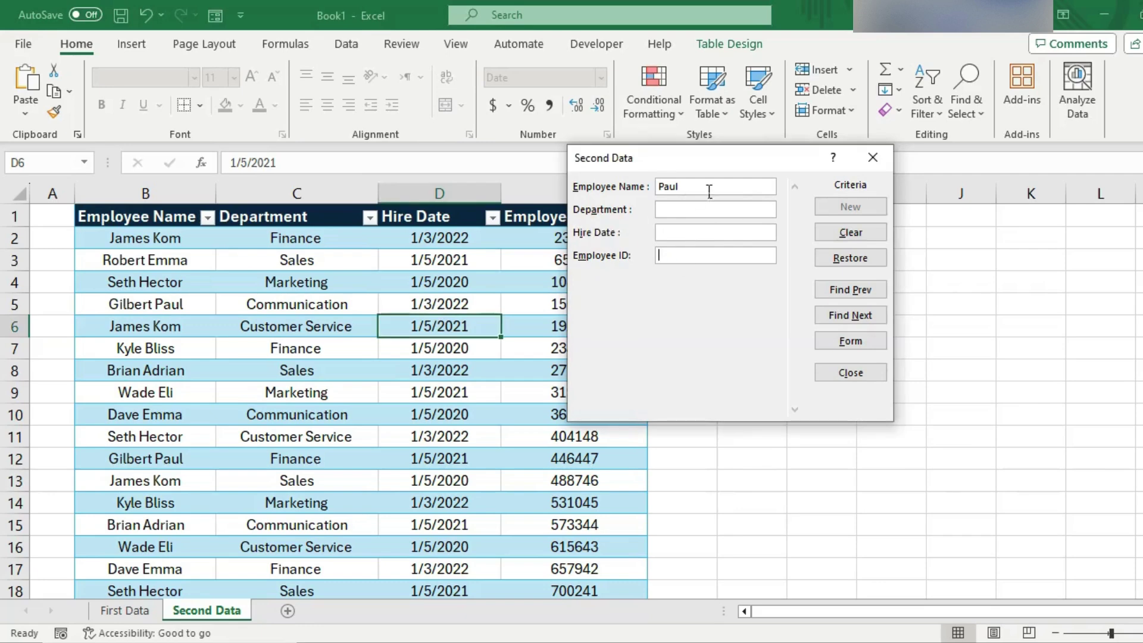
{"action": "left_click", "coordinate": [671, 232]}
{"action": "left_click", "coordinate": [667, 208]}
{"action": "type", "text": "Communications"}
{"action": "key", "text": "Return"}
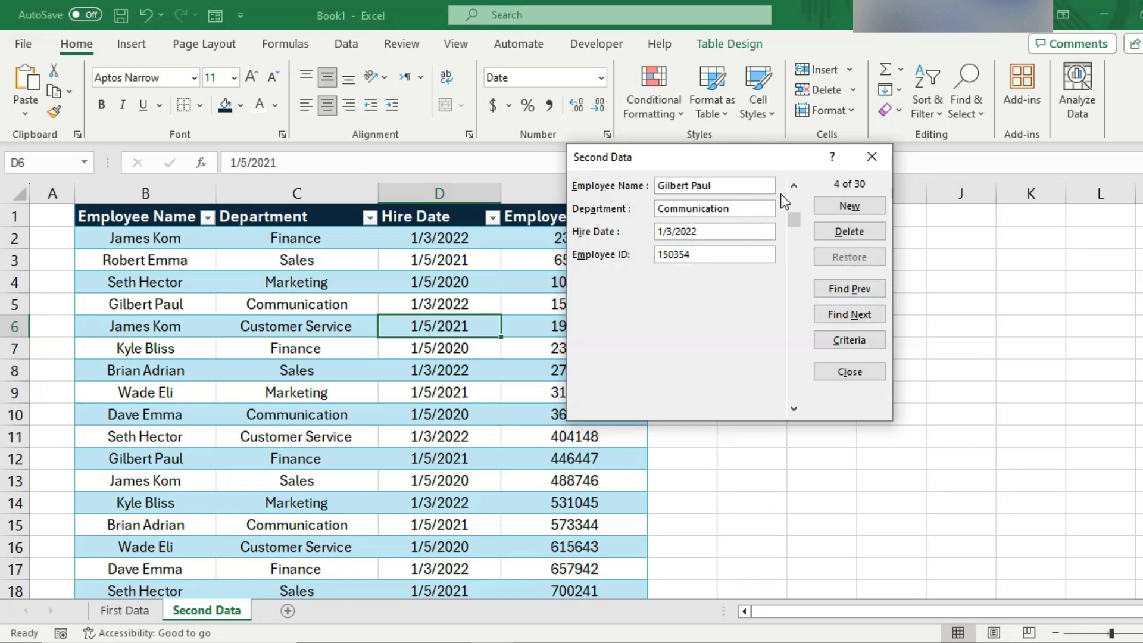
{"action": "left_click_drag", "start_coordinate": [740, 160], "coordinate": [801, 211]}
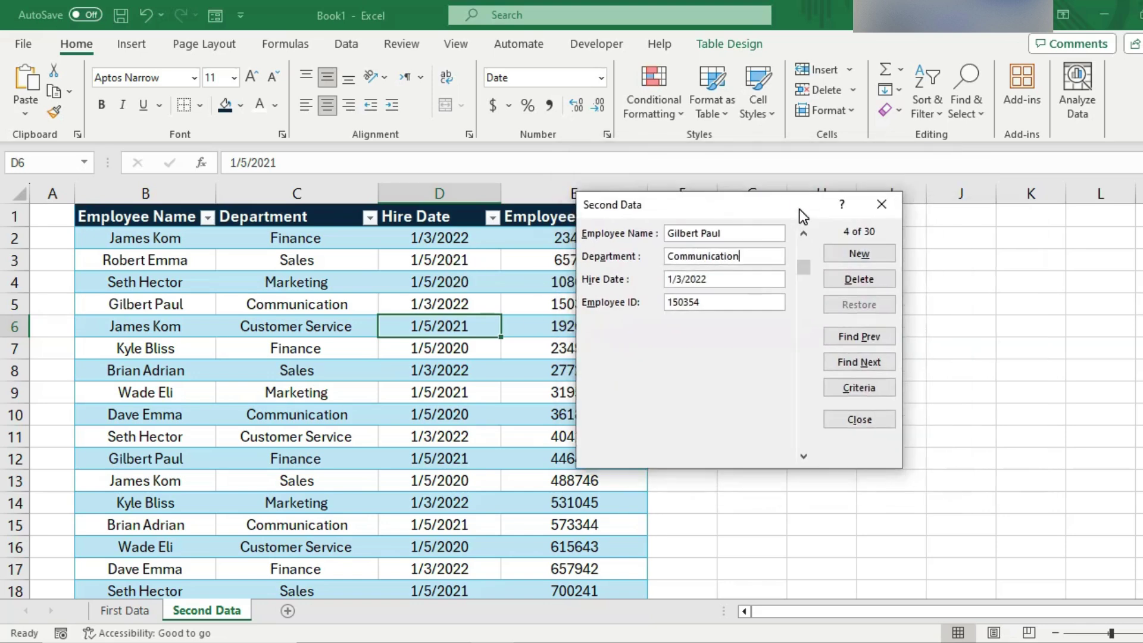
- Close and reopen the Second Data form at record 1 of 30, repositioned up and left
{"action": "left_click", "coordinate": [882, 205]}
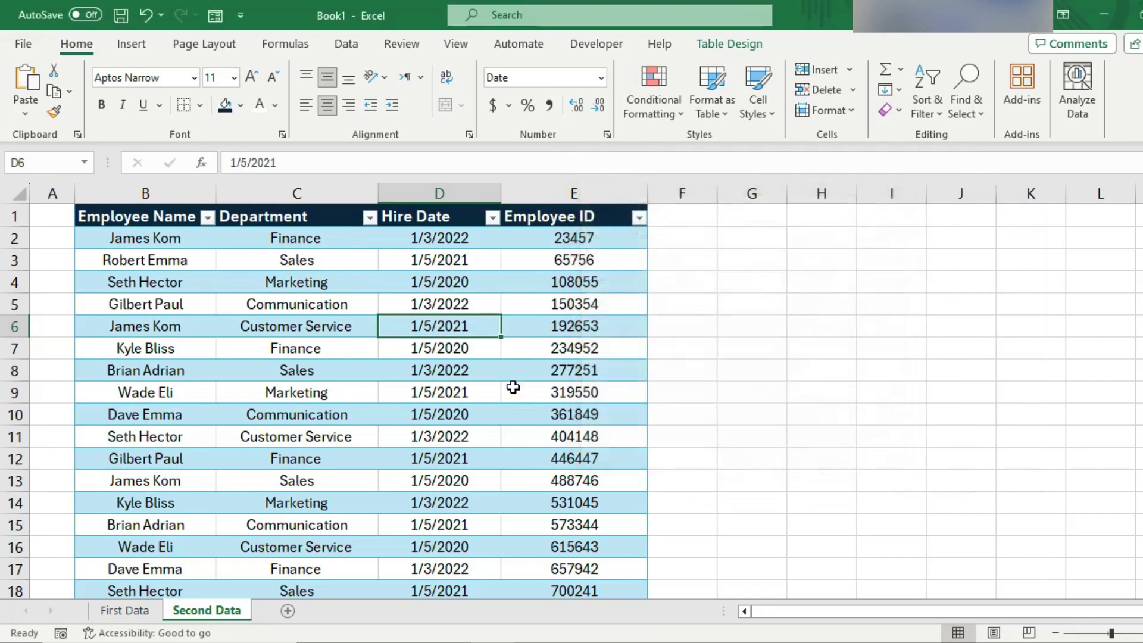
{"action": "scroll", "coordinate": [514, 388], "scroll_direction": "down", "scroll_amount": 6}
{"action": "scroll", "coordinate": [513, 388], "scroll_direction": "up", "scroll_amount": 6}
{"action": "left_click", "coordinate": [209, 16]}
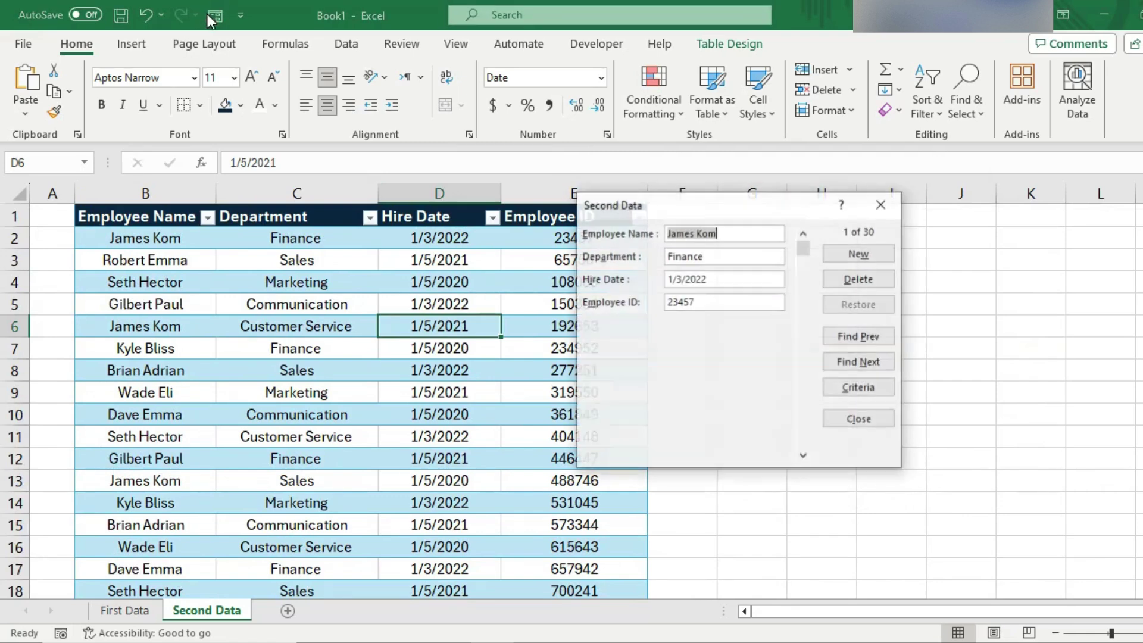
{"action": "mouse_move", "coordinate": [800, 249]}
{"action": "left_mouse_down"}
{"action": "mouse_move", "coordinate": [810, 454]}
{"action": "mouse_move", "coordinate": [793, 235]}
{"action": "left_mouse_up"}
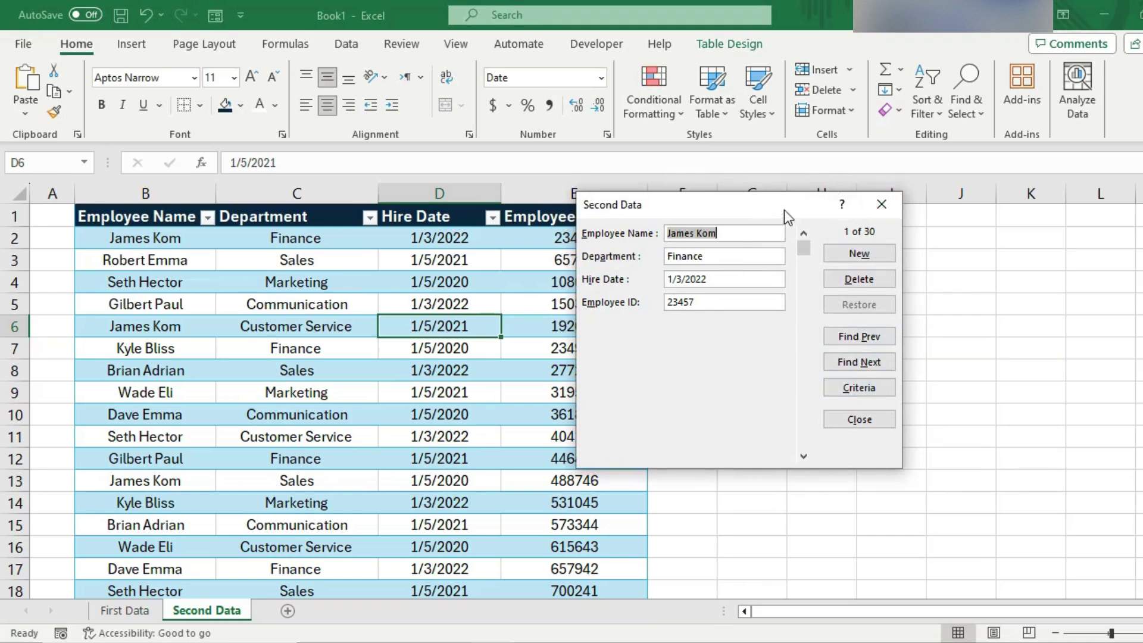
{"action": "left_click_drag", "start_coordinate": [784, 210], "coordinate": [768, 162]}
{"action": "left_click", "coordinate": [818, 229]}
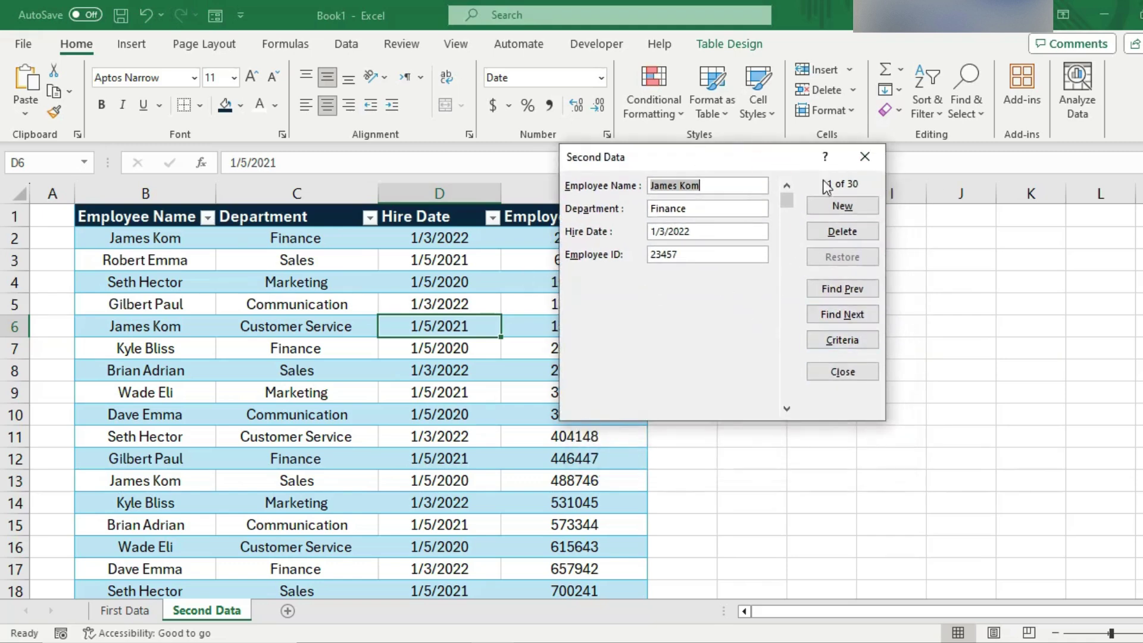